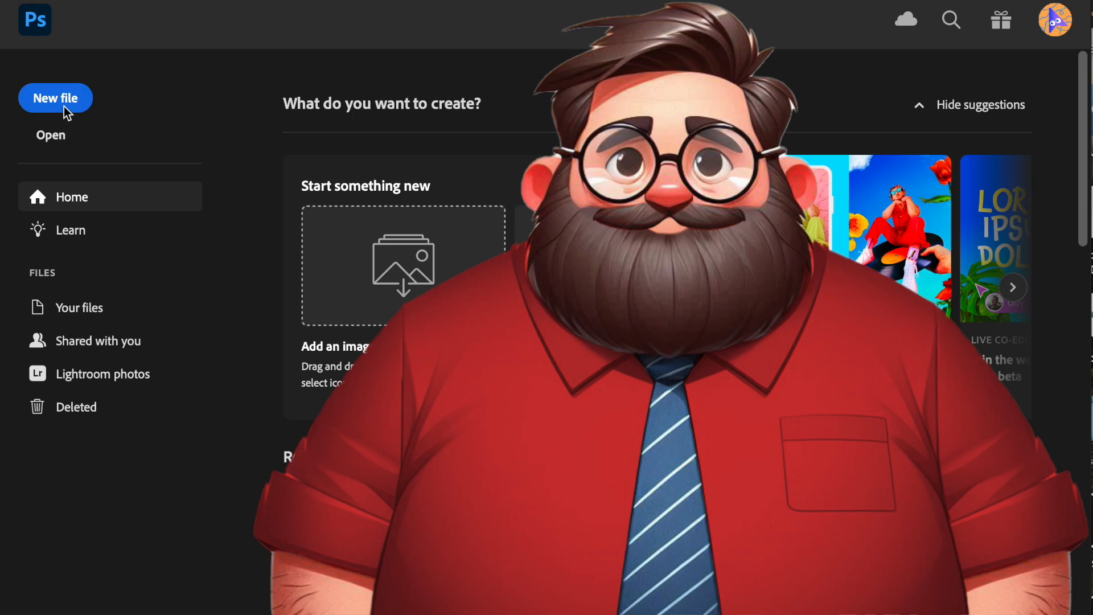
# - Open the photo JLS_5864 (2).JPG from the Downloads folder
pyautogui.click(54, 136)
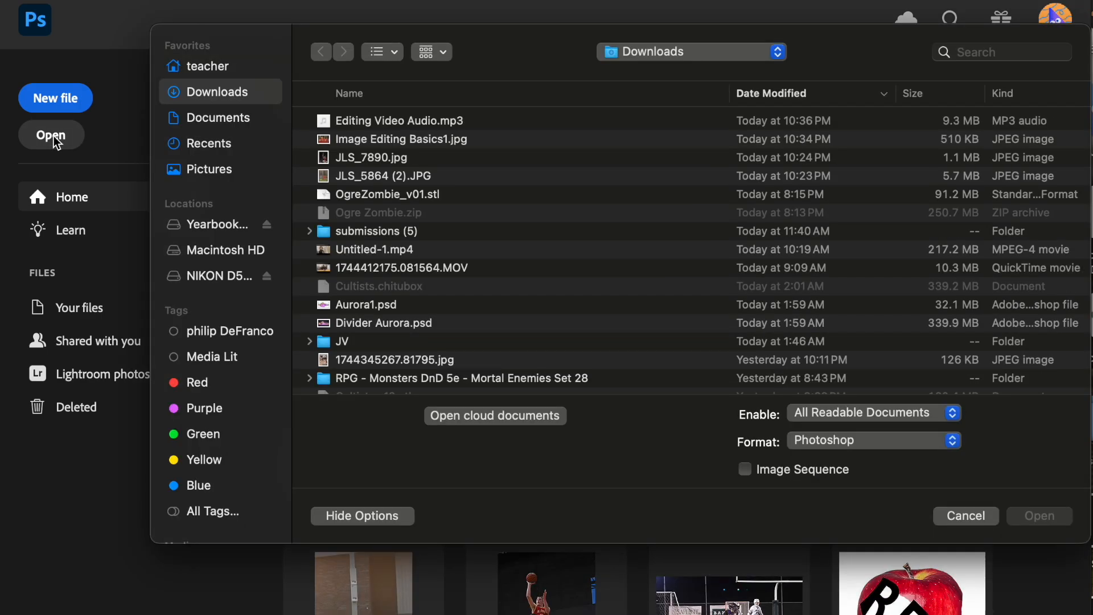
pyautogui.click(394, 176)
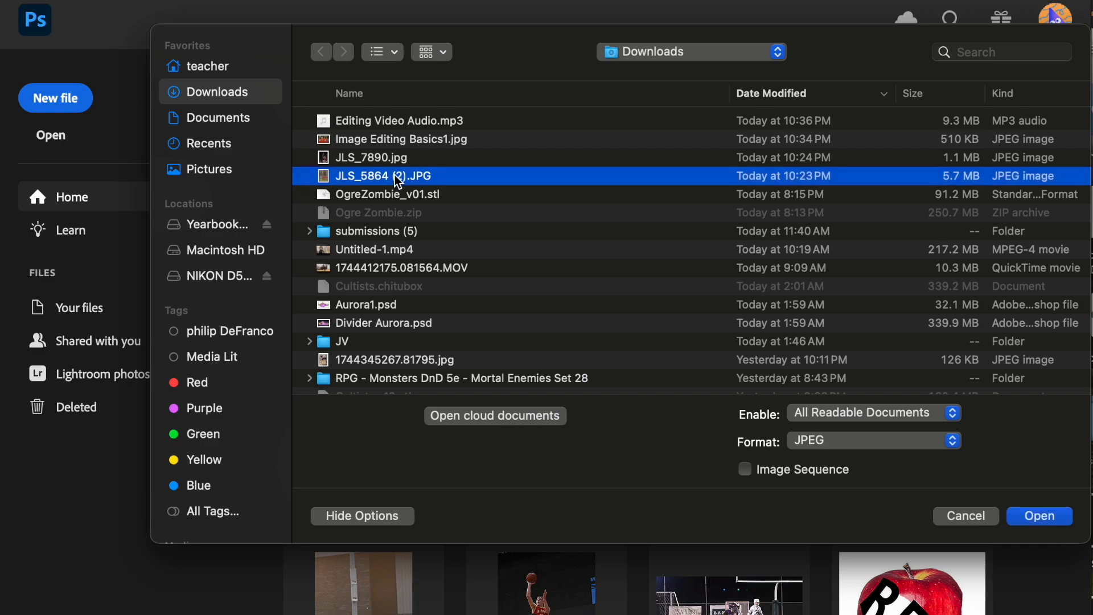
pyautogui.click(1039, 516)
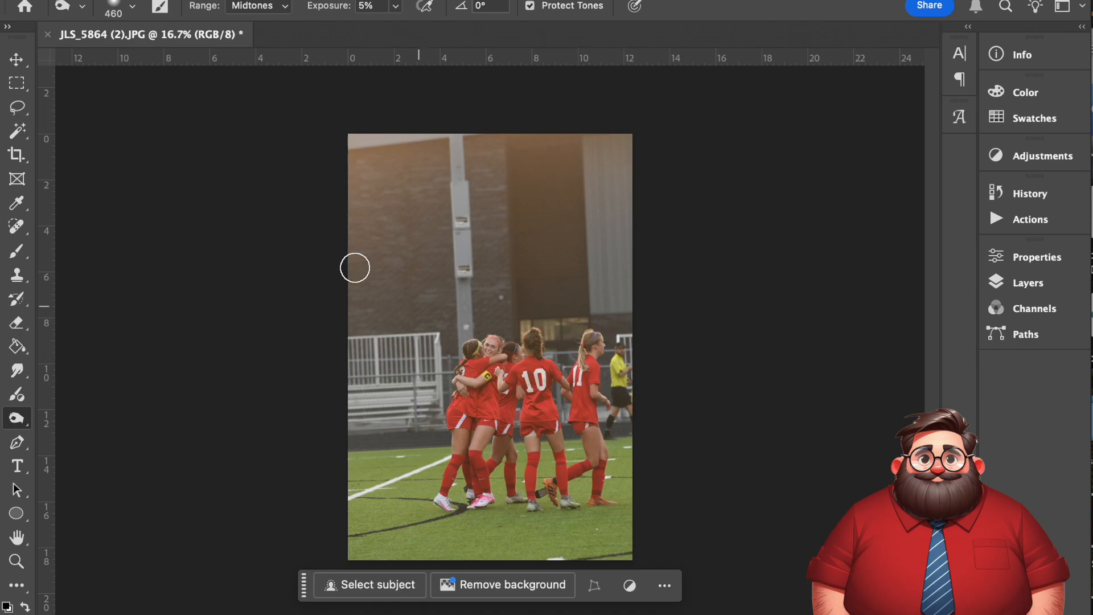
# - Crop the photo tightly around the hugging players and number 10, tilting the crop frame slightly counterclockwise
pyautogui.click(17, 155)
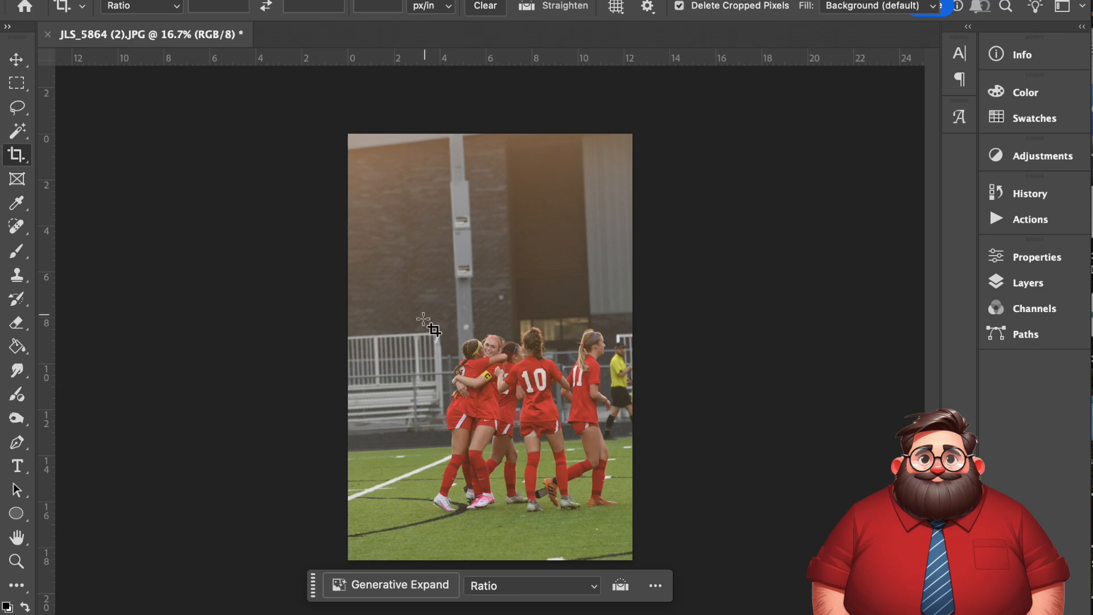
pyautogui.moveTo(428, 333); pyautogui.dragTo(579, 437)
pyautogui.moveTo(524, 392); pyautogui.dragTo(524, 384)
pyautogui.scroll(10, 531, 382)
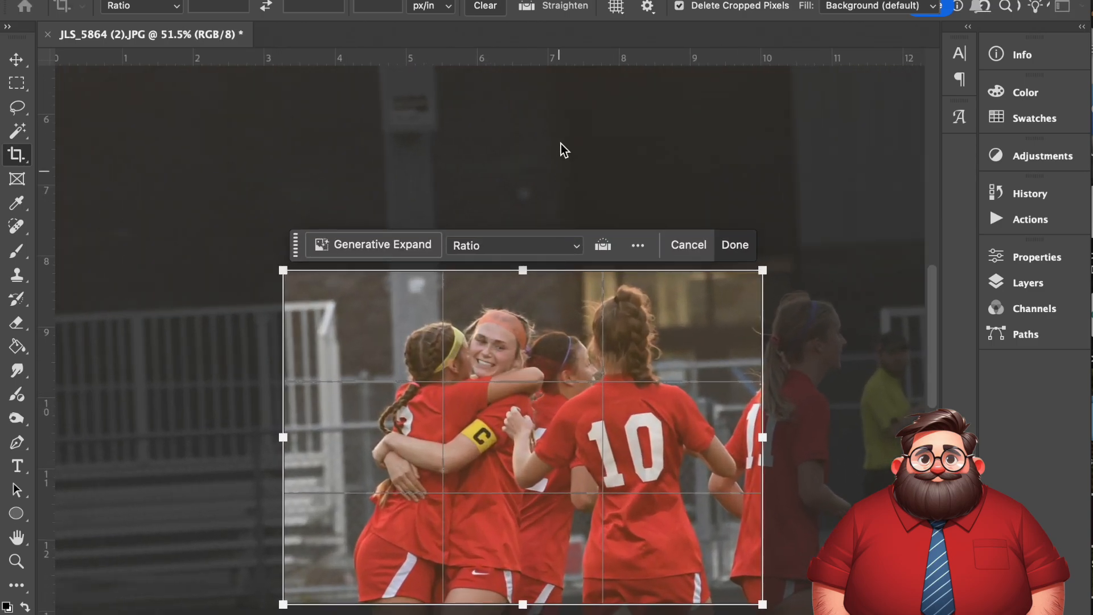
pyautogui.moveTo(538, 198); pyautogui.dragTo(532, 198)
pyautogui.moveTo(279, 276); pyautogui.dragTo(350, 269)
pyautogui.moveTo(561, 603); pyautogui.dragTo(560, 563)
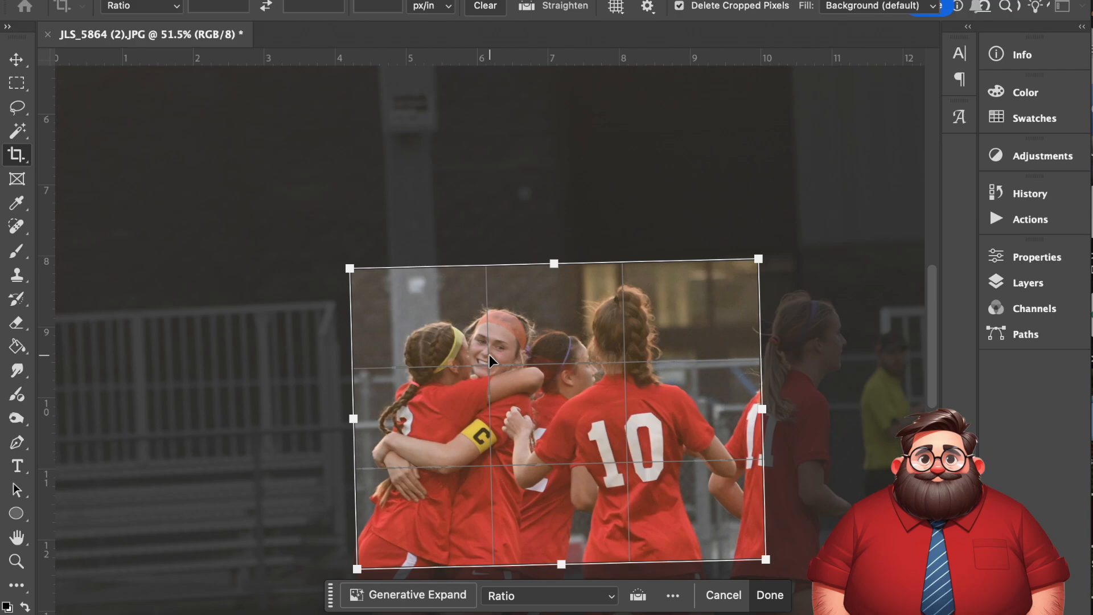
pyautogui.press('Return')
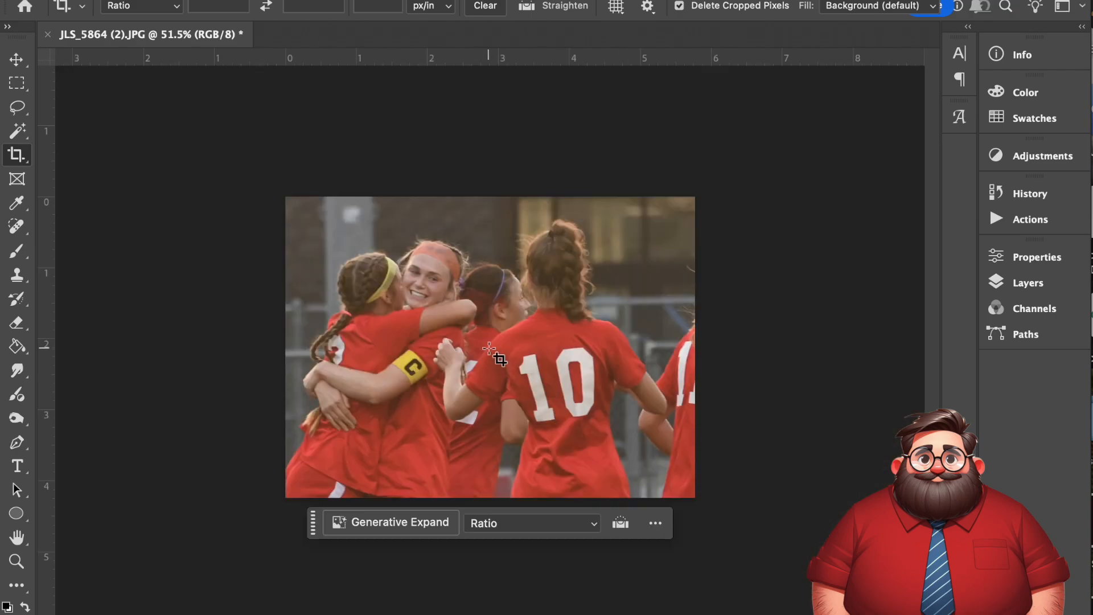
# - Add a Levels adjustment layer above the Background layer
pyautogui.scroll(4, 488, 347)
pyautogui.scroll(2, 488, 348)
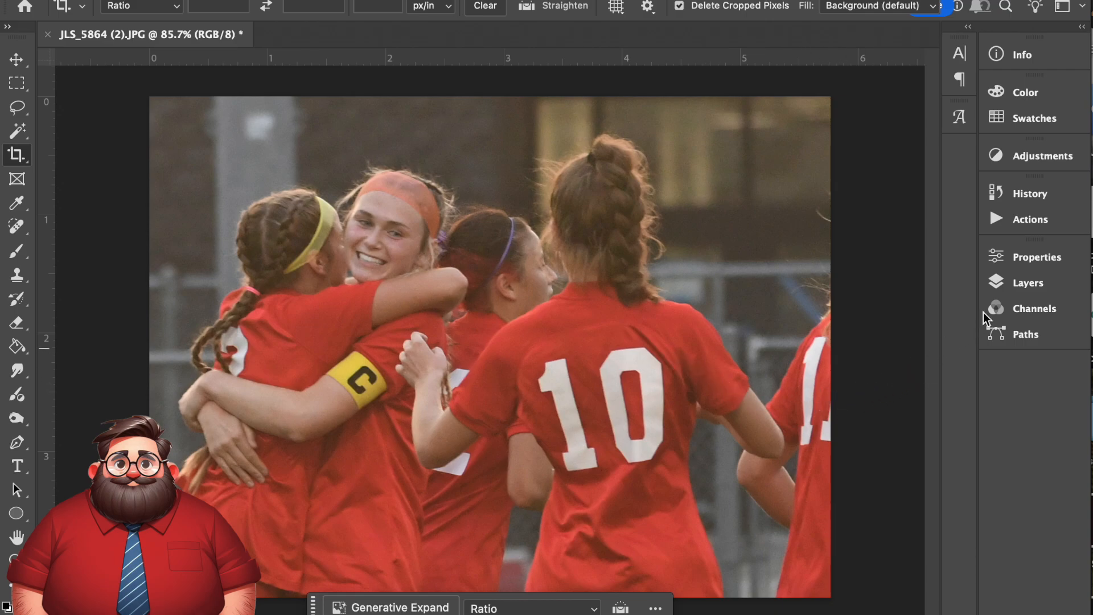
pyautogui.click(1027, 283)
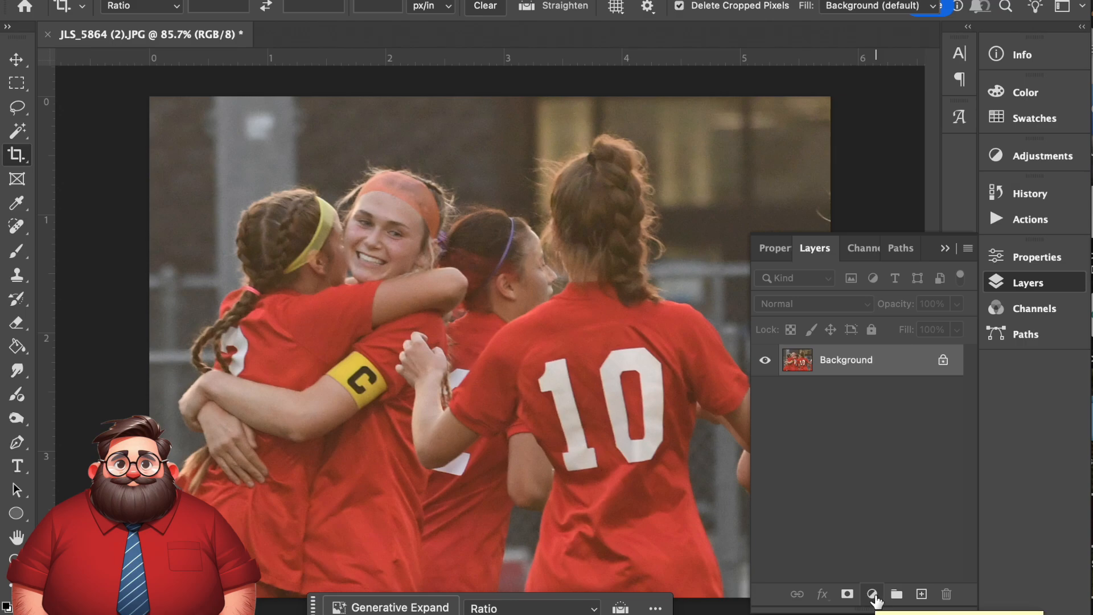
pyautogui.click(872, 594)
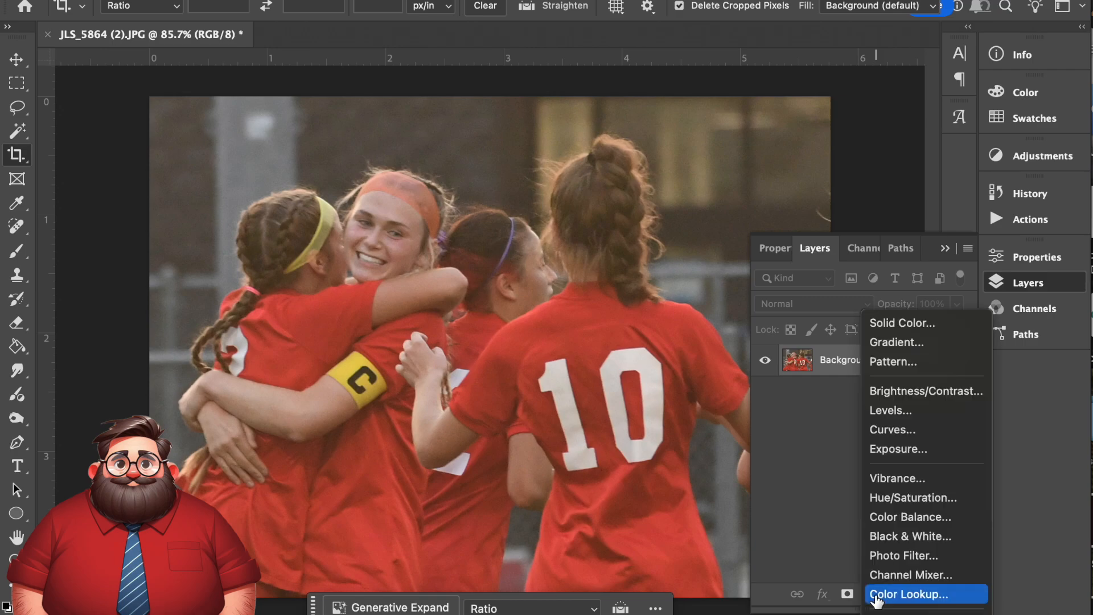
pyautogui.click(891, 416)
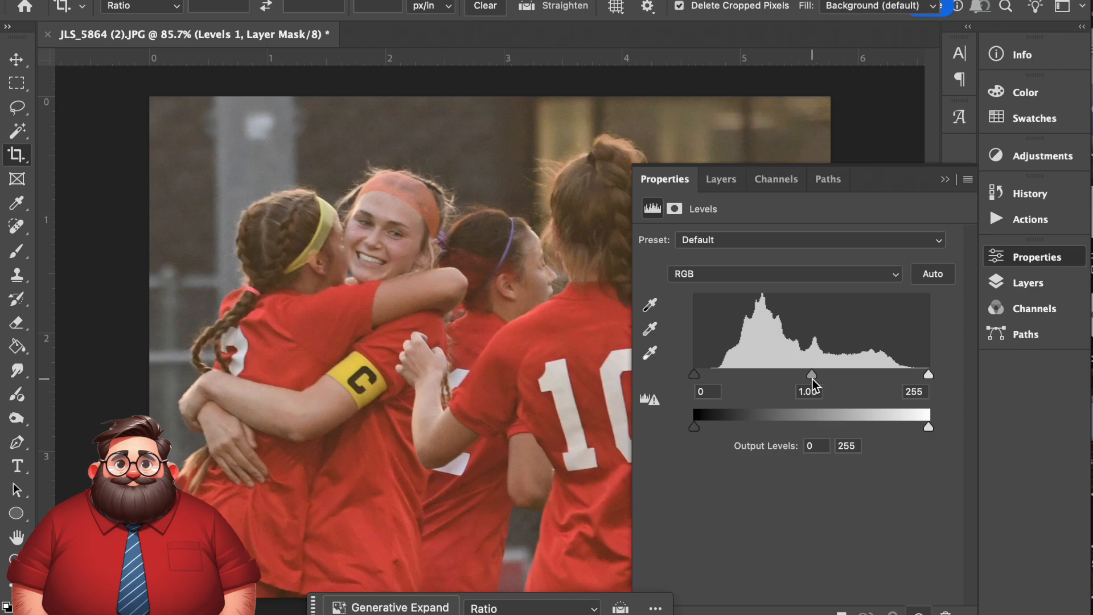
# - In the Levels adjustment's RGB channel, set the shadow input to 28 and the highlight input to 231
pyautogui.click(802, 281)
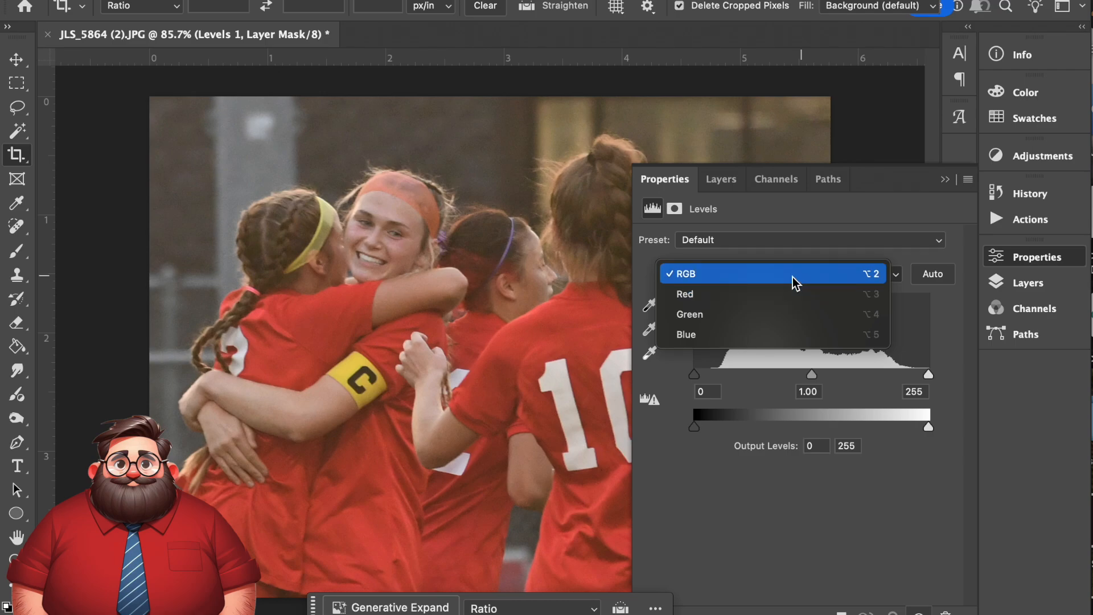
pyautogui.click(793, 278)
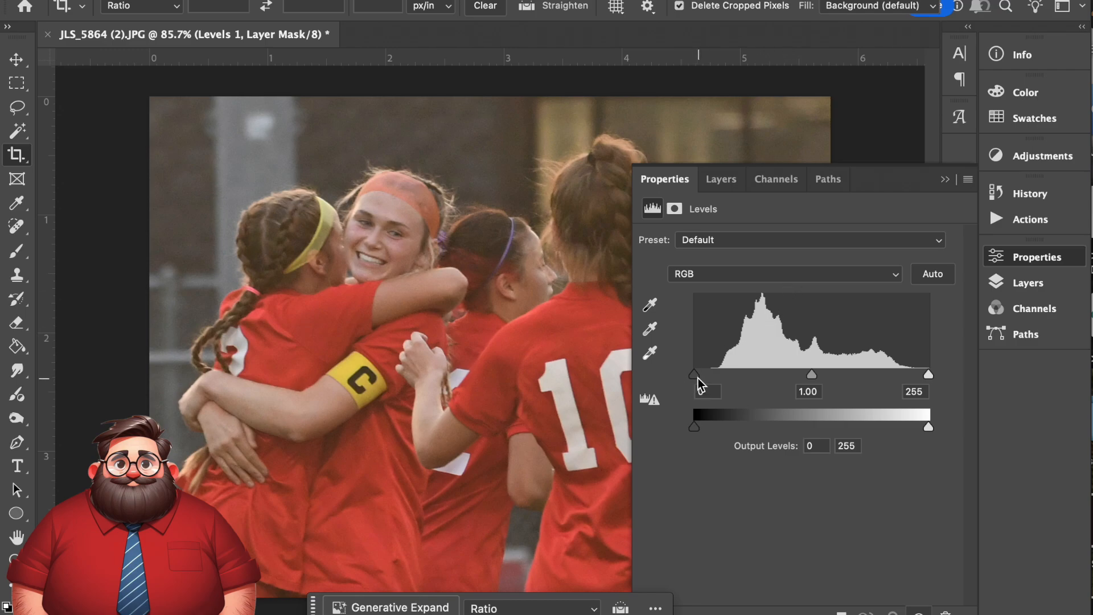
pyautogui.moveTo(696, 378); pyautogui.dragTo(720, 379)
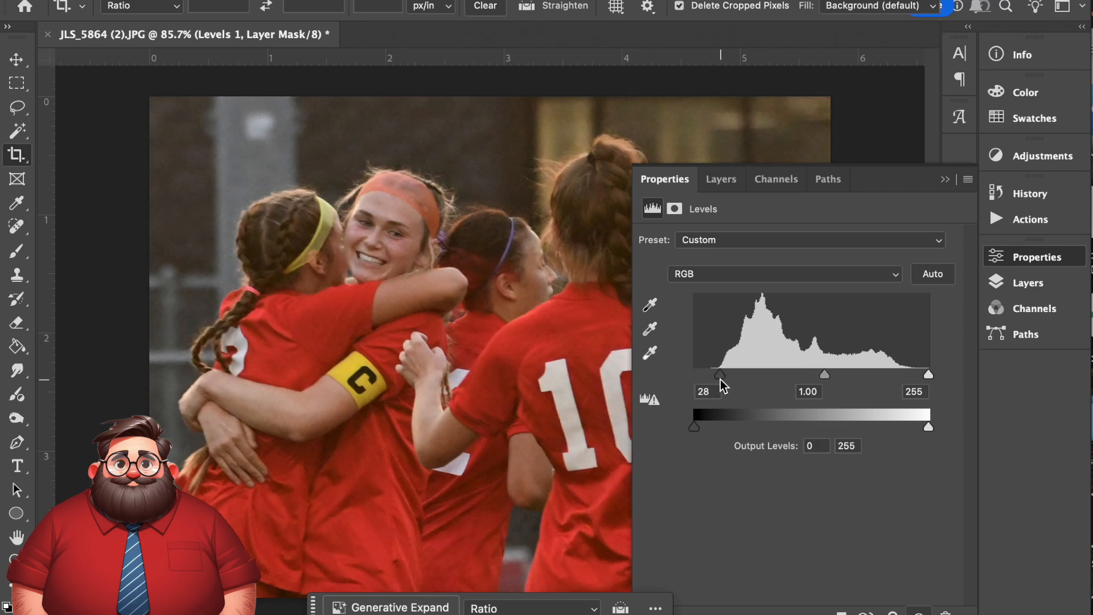
pyautogui.moveTo(930, 380); pyautogui.dragTo(907, 379)
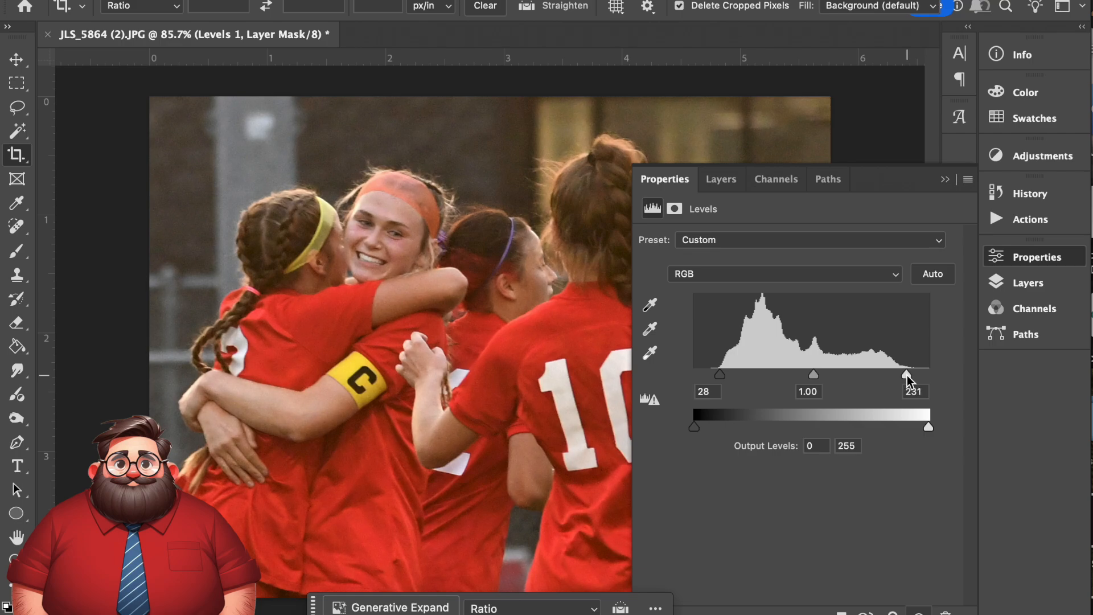
# - Set the Levels adjustment's Blue channel shadow input to 7, return to the RGB channel and close the Levels settings
pyautogui.click(820, 280)
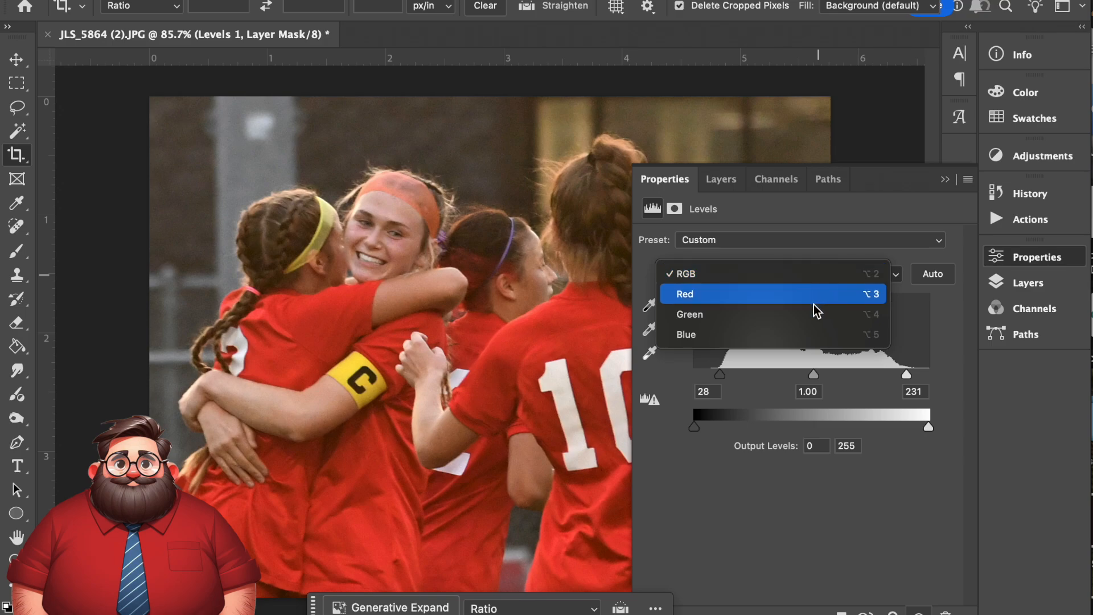
pyautogui.click(818, 334)
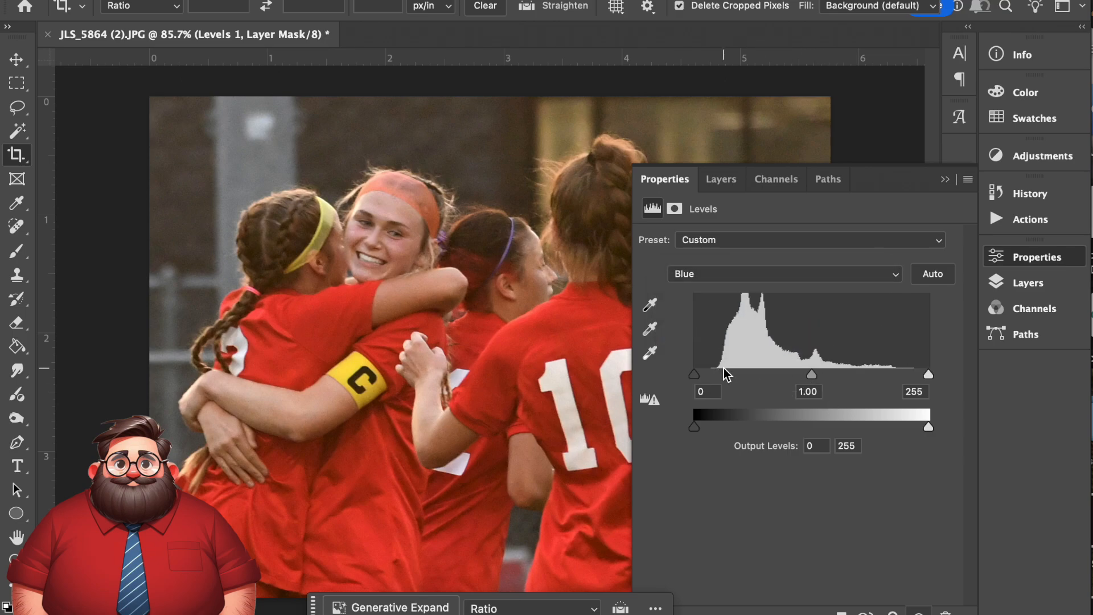
pyautogui.moveTo(695, 375); pyautogui.dragTo(701, 374)
pyautogui.moveTo(815, 376); pyautogui.dragTo(816, 375)
pyautogui.click(826, 274)
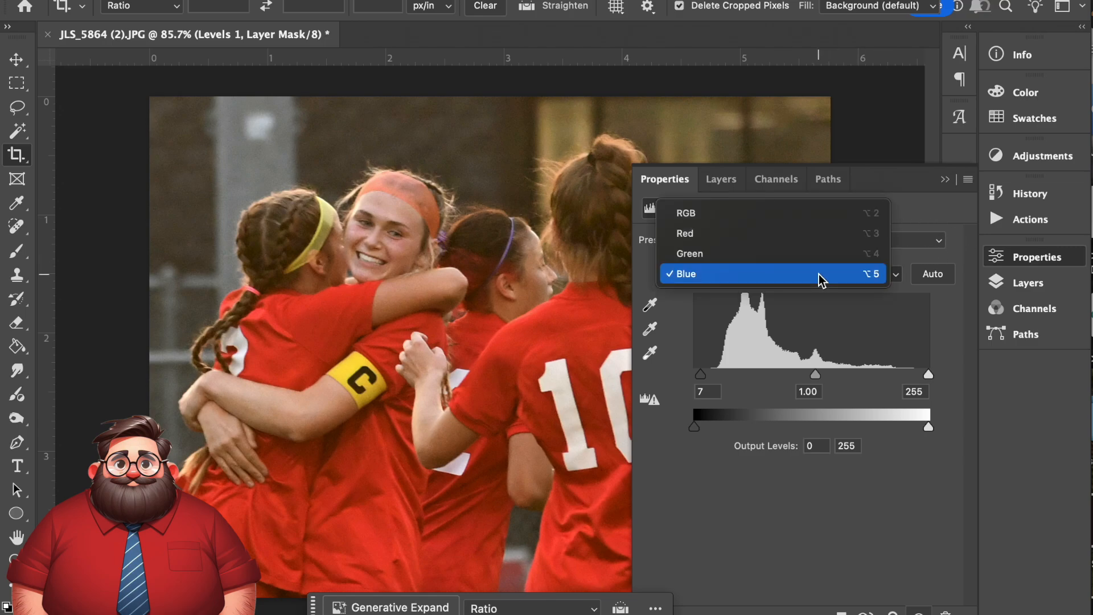
pyautogui.click(826, 218)
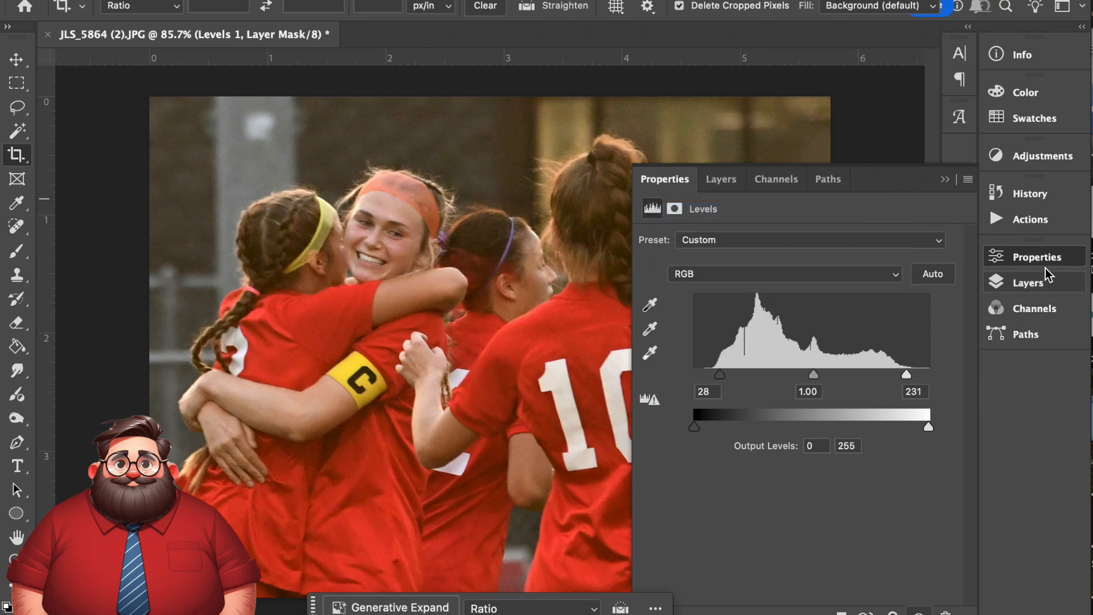
pyautogui.click(945, 179)
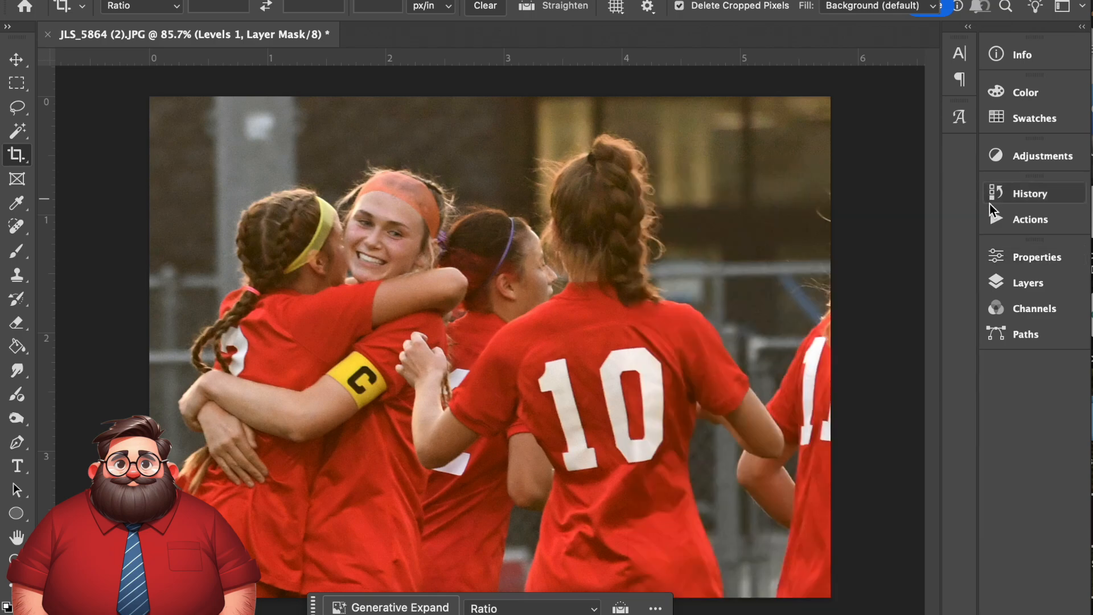
# - Add a Curves adjustment layer above the Levels layer and anchor the RGB curve's midpoint at input 127, output 127
pyautogui.click(1030, 282)
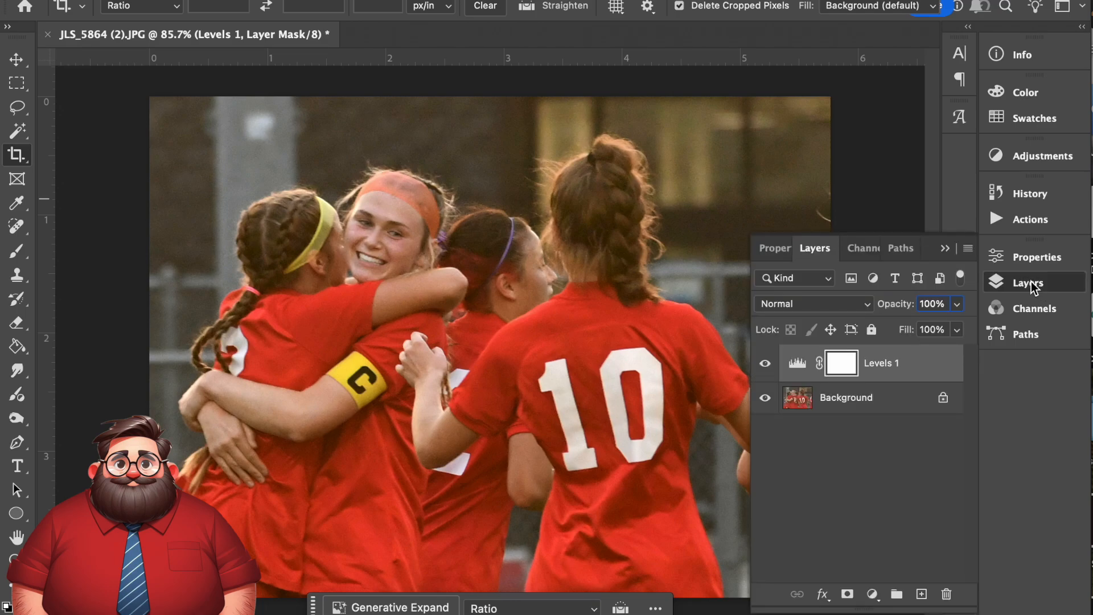
pyautogui.click(871, 595)
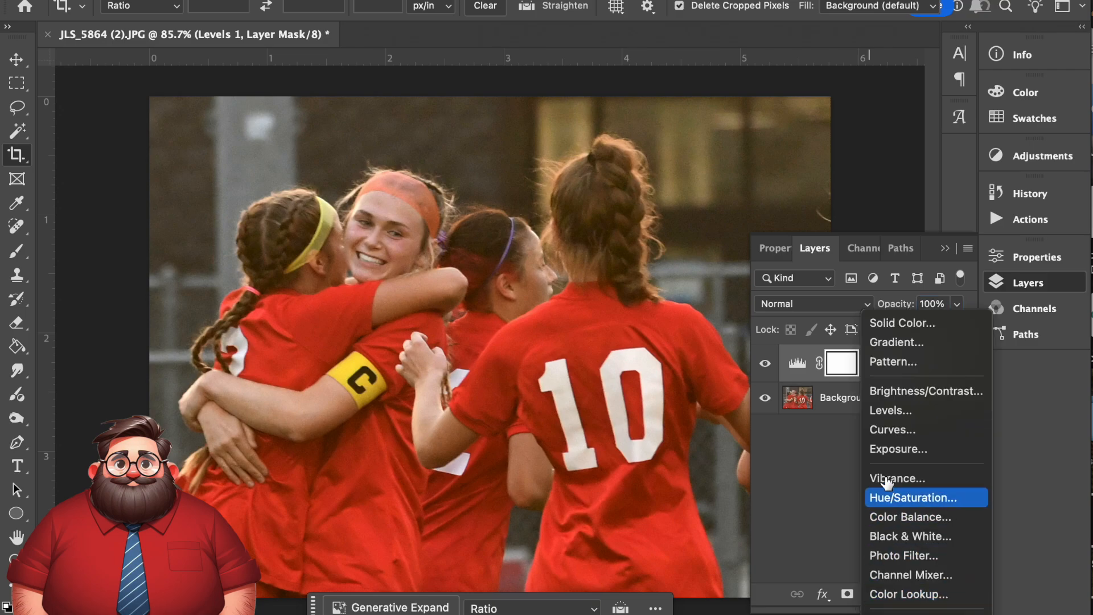
pyautogui.click(889, 435)
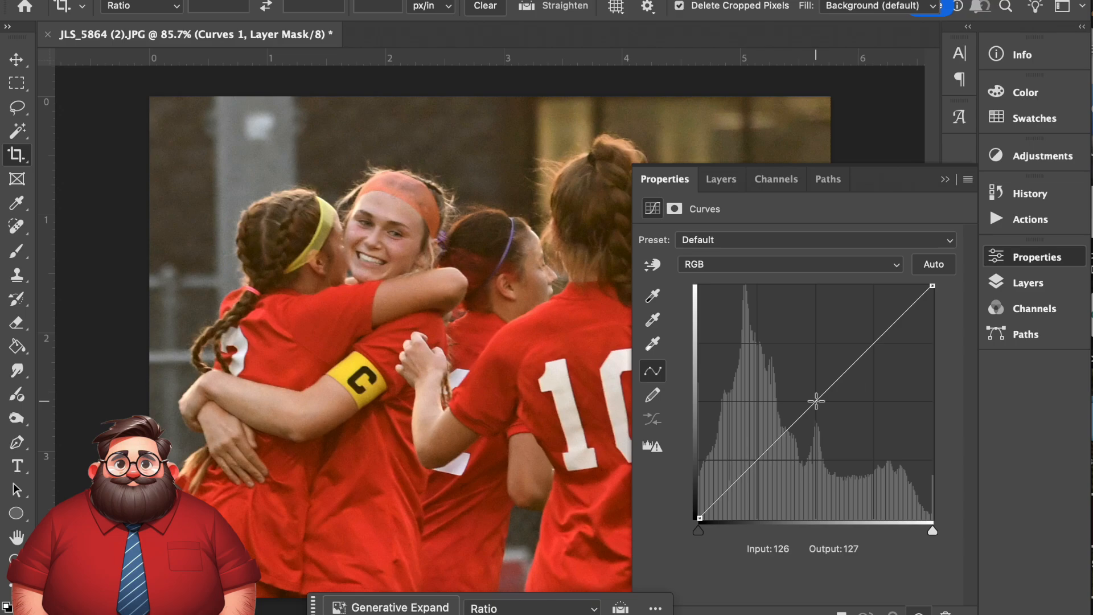
pyautogui.click(815, 400)
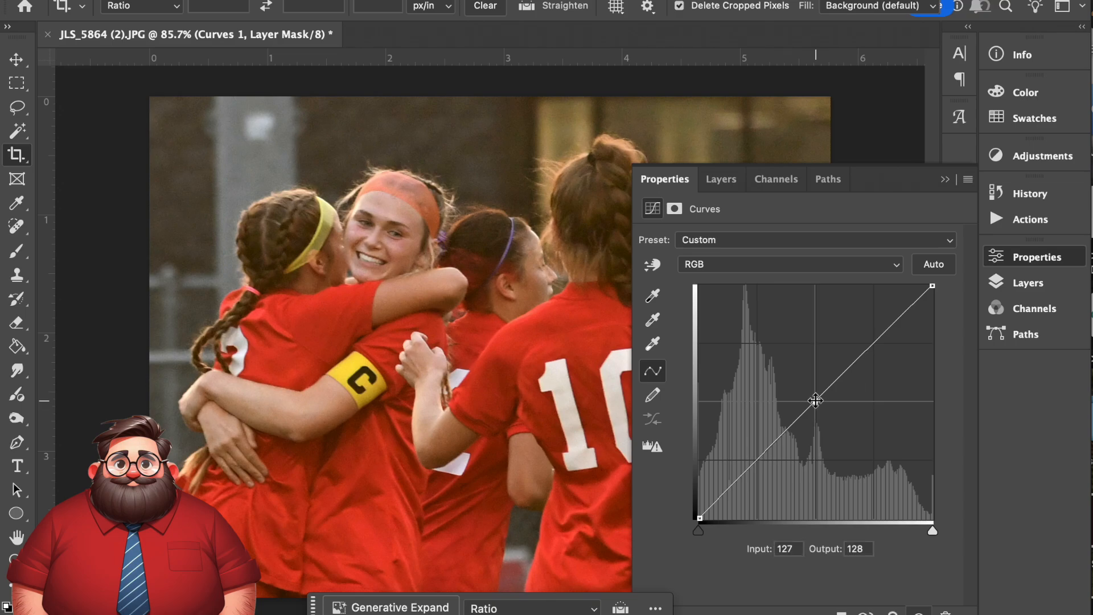
pyautogui.moveTo(816, 401)
pyautogui.mouseDown()
pyautogui.moveTo(790, 379)
pyautogui.moveTo(835, 421)
pyautogui.moveTo(794, 379)
pyautogui.moveTo(815, 401)
pyautogui.mouseUp()
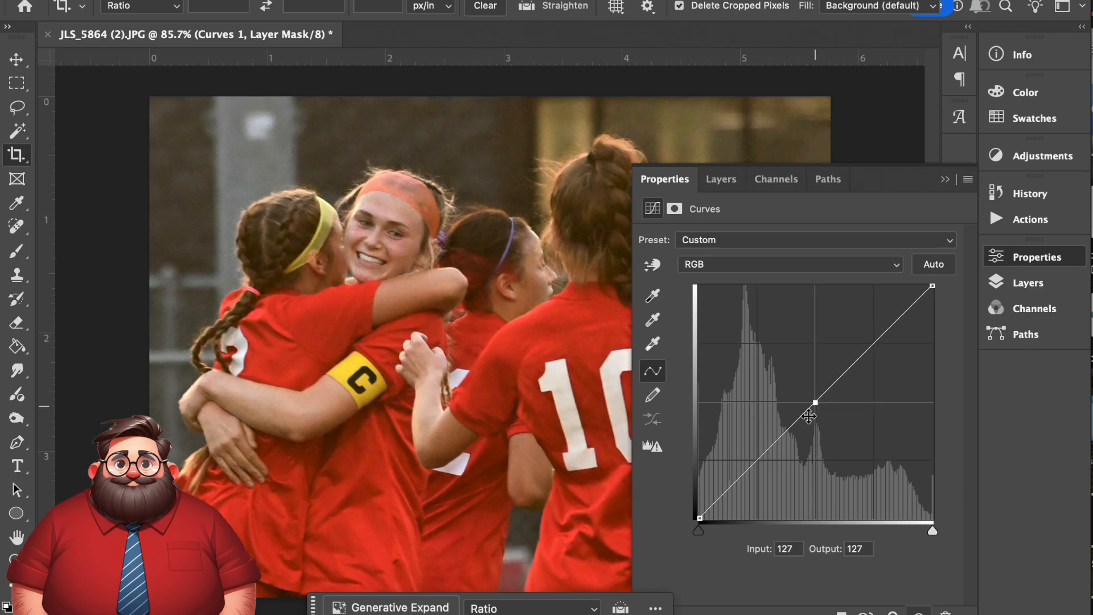
# - Add a shadow point to the RGB curve, try extreme positions, and settle it at input 59, output 56
pyautogui.click(759, 457)
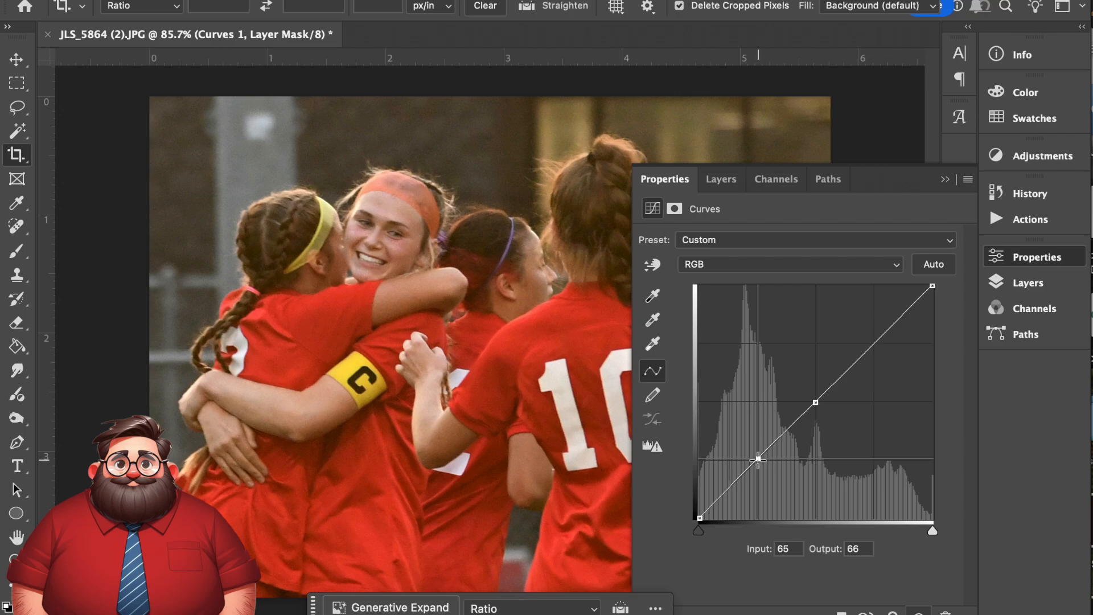
pyautogui.moveTo(758, 458); pyautogui.dragTo(797, 496)
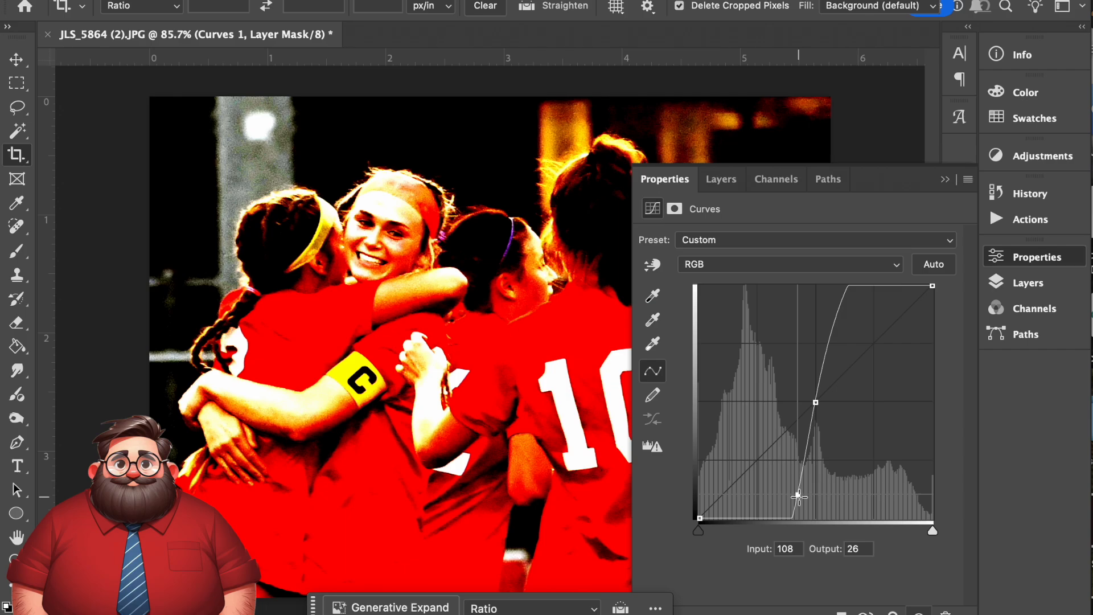
pyautogui.moveTo(797, 495); pyautogui.dragTo(730, 442)
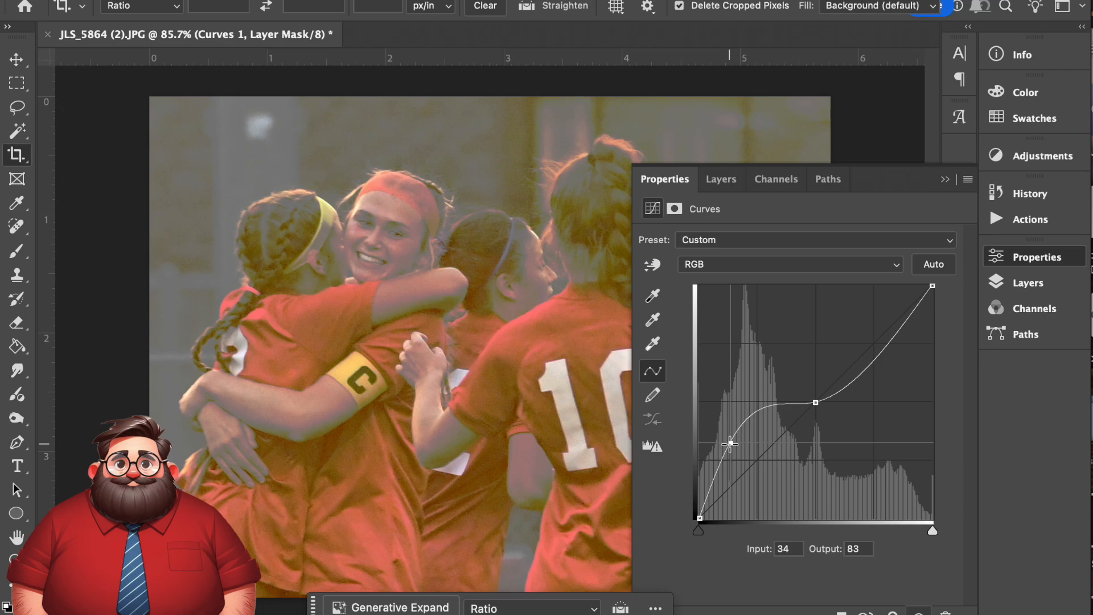
pyautogui.moveTo(730, 442); pyautogui.dragTo(753, 466)
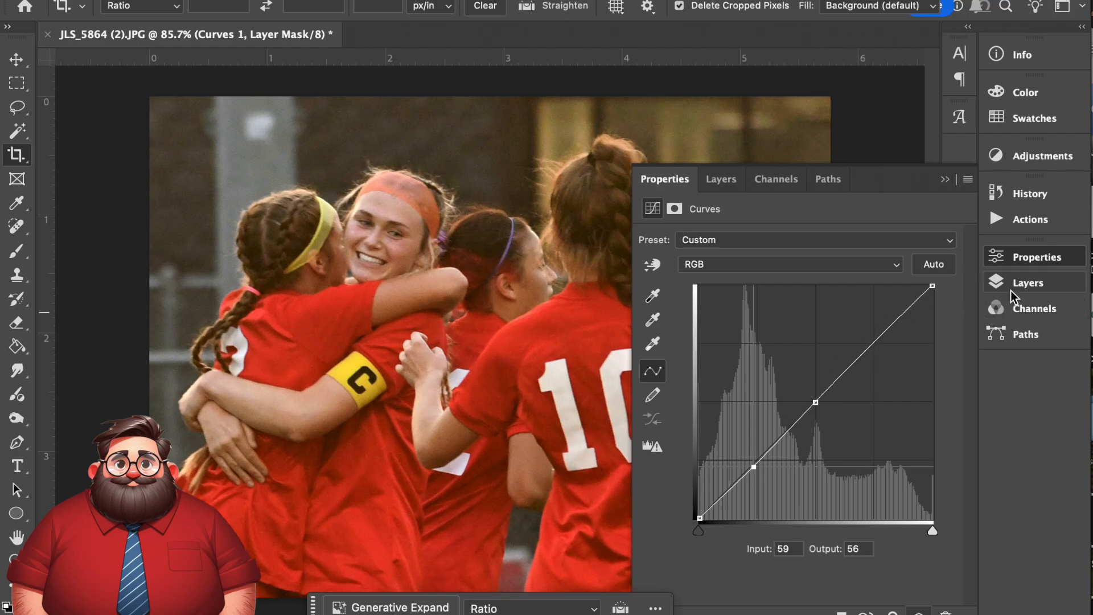
# - Add a Hue/Saturation adjustment layer above the Curves layer and set the Reds saturation to -3
pyautogui.click(1028, 282)
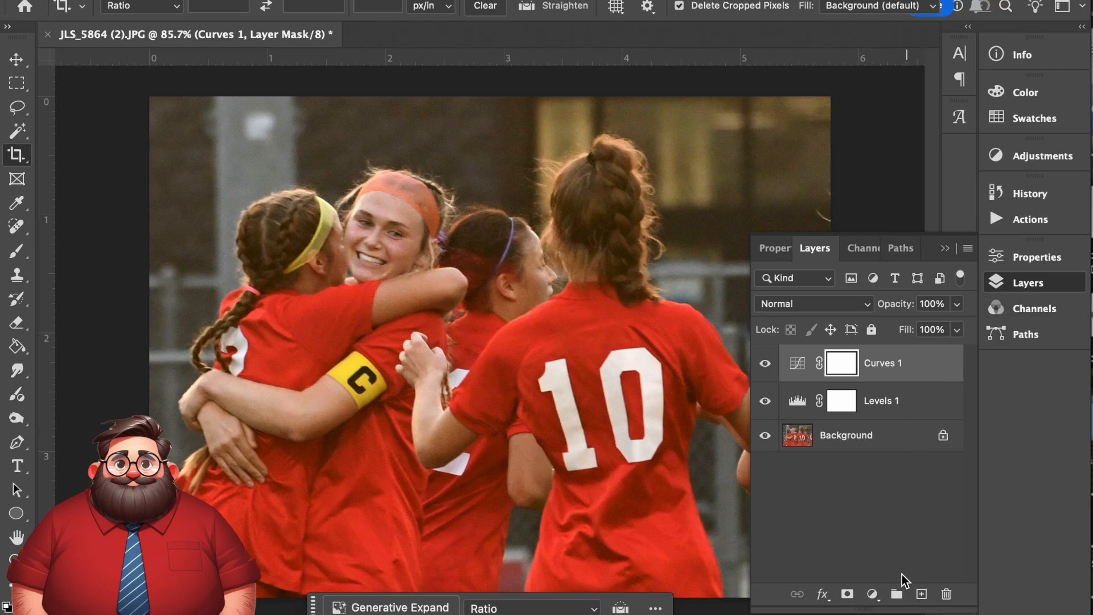
pyautogui.click(872, 593)
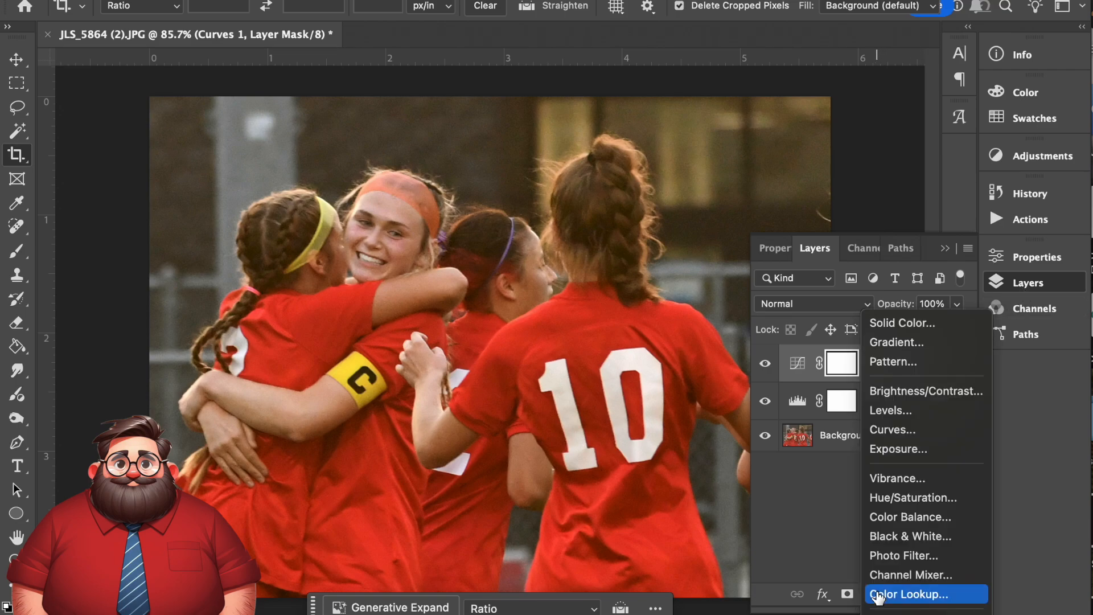
pyautogui.click(899, 505)
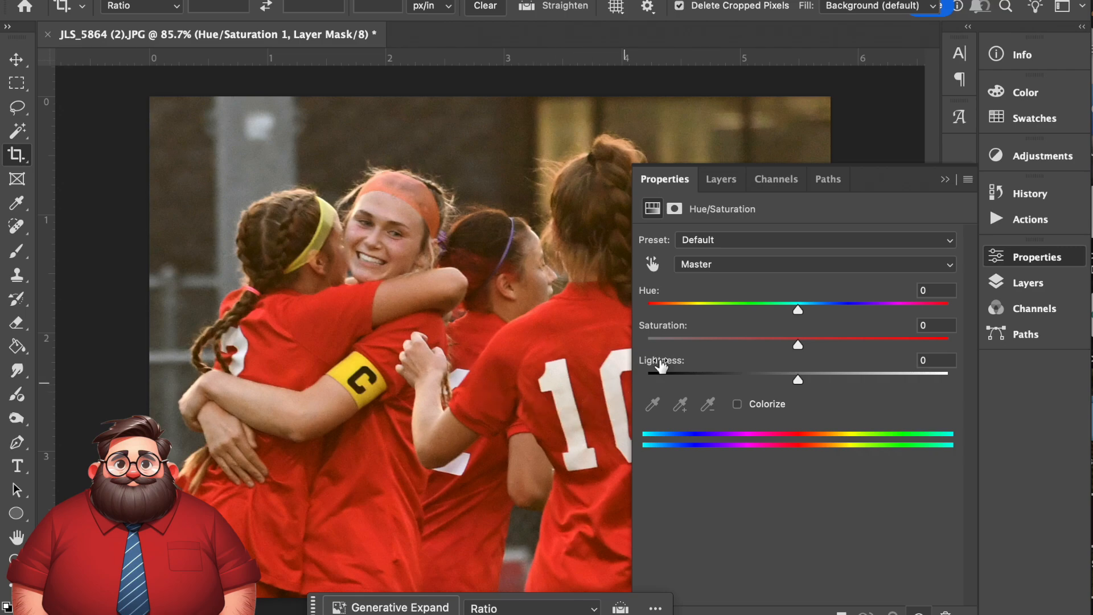
pyautogui.click(742, 269)
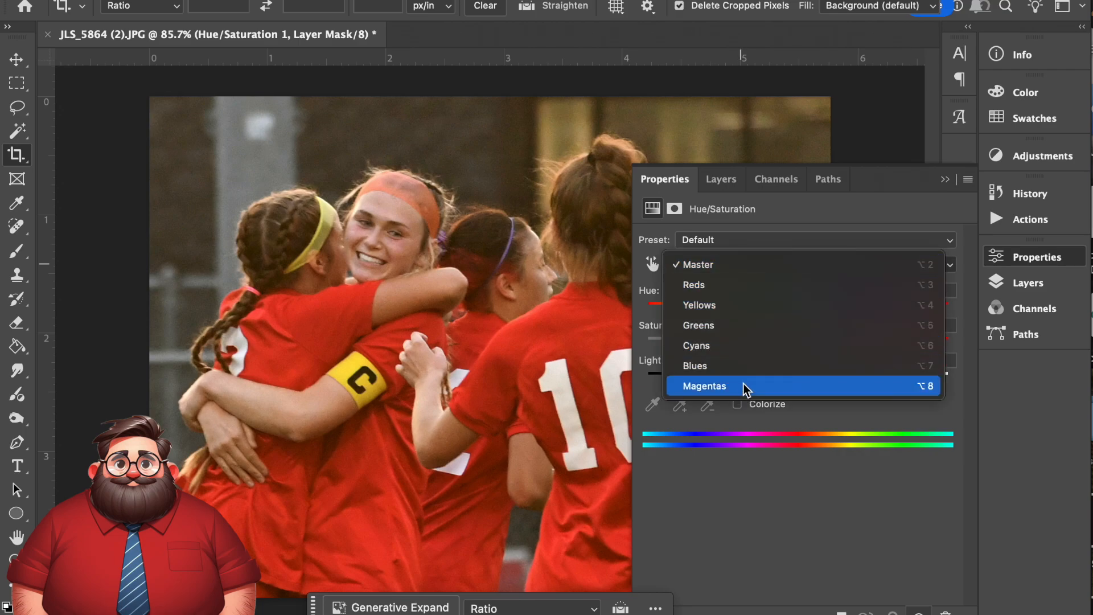
pyautogui.click(746, 288)
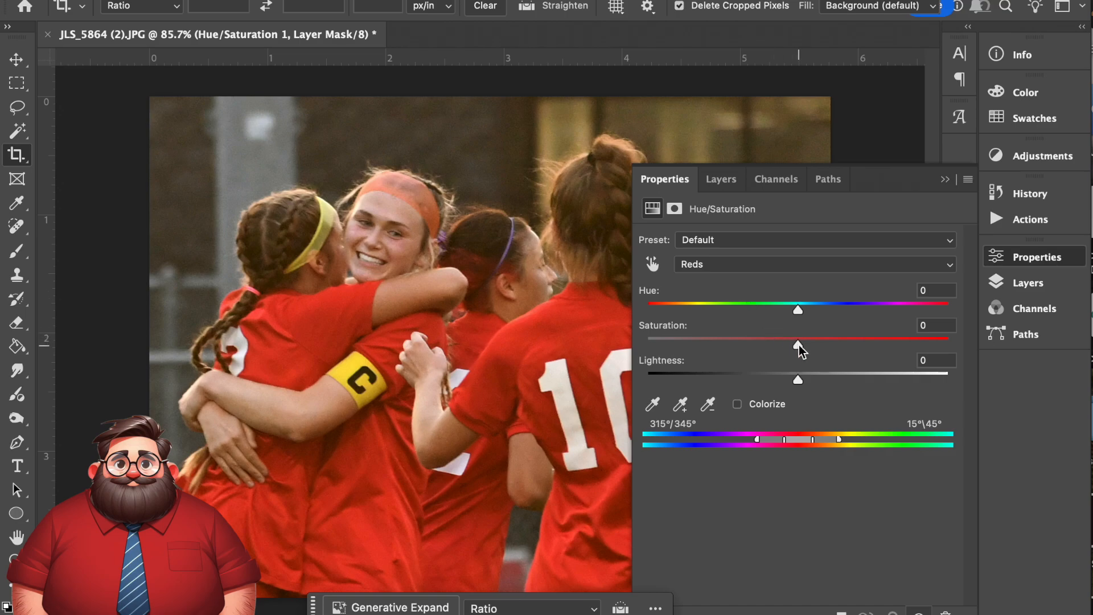
pyautogui.moveTo(799, 349)
pyautogui.mouseDown()
pyautogui.moveTo(629, 338)
pyautogui.moveTo(795, 354)
pyautogui.mouseUp()
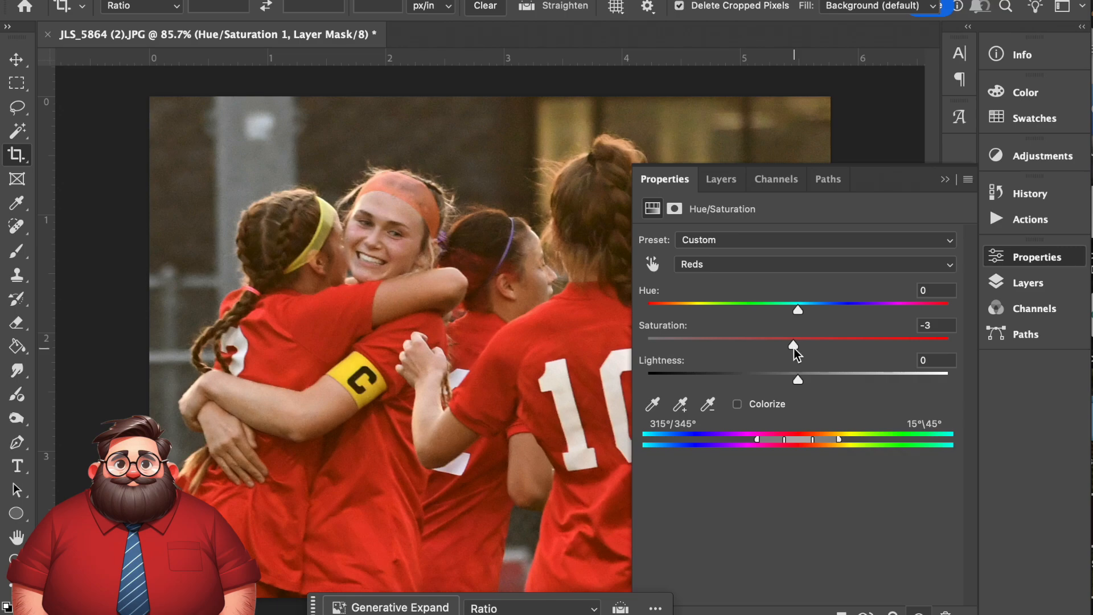
# - Switch the Hue/Saturation adjustment to the Yellows range, leave its settings and review the layer stack
pyautogui.click(816, 265)
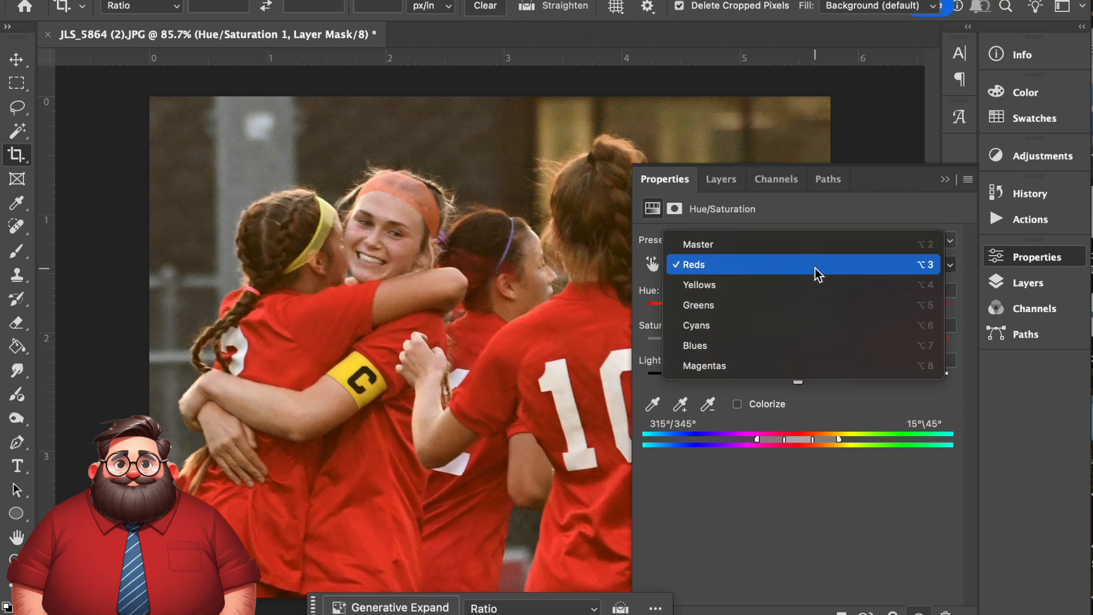
pyautogui.click(815, 286)
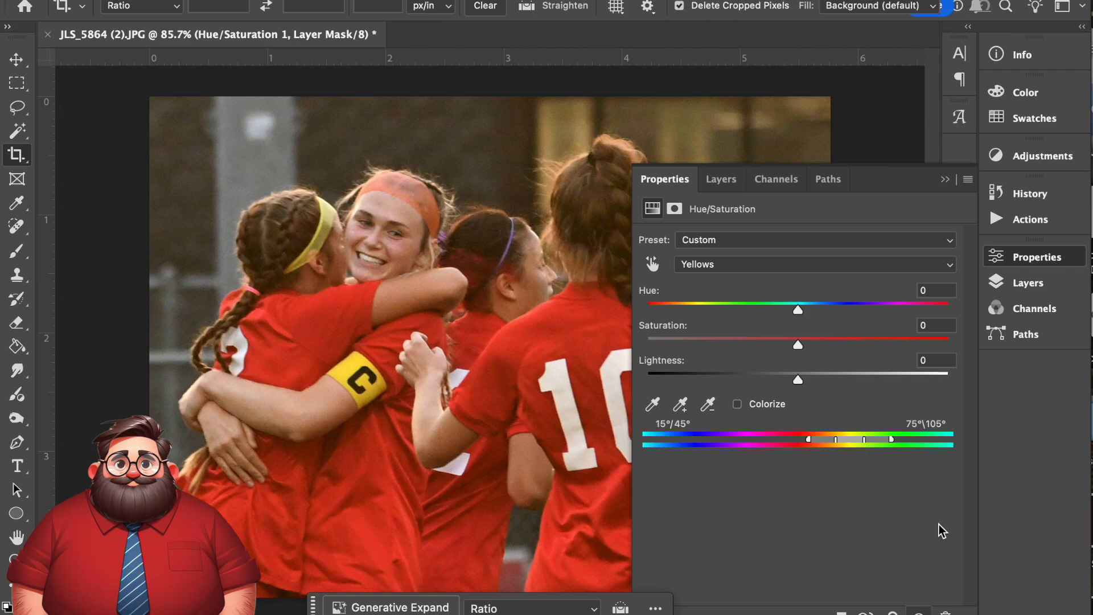
pyautogui.click(1037, 288)
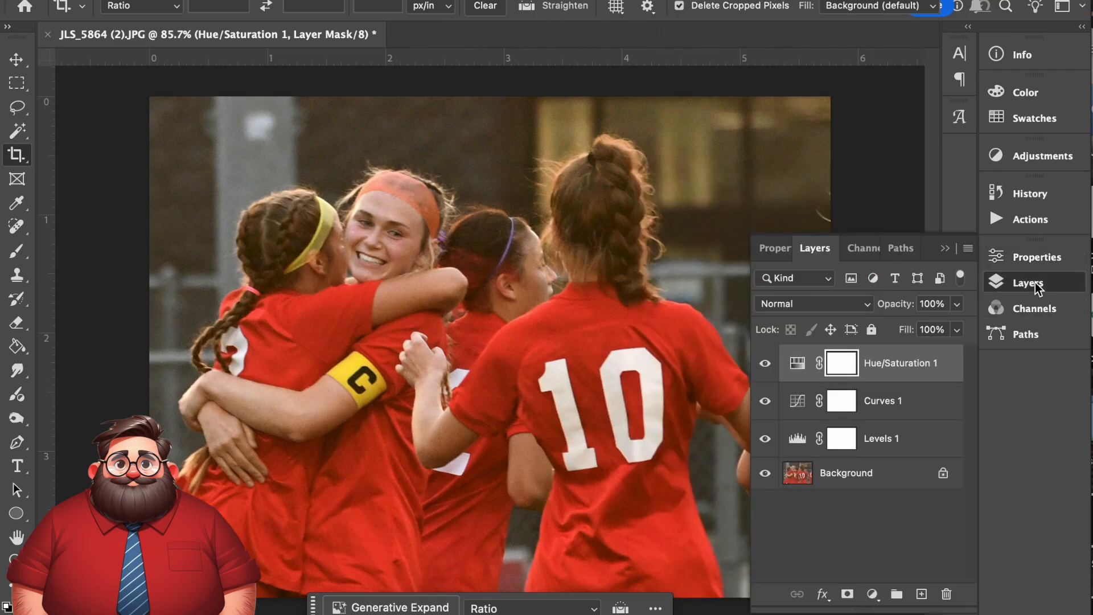
pyautogui.click(1037, 287)
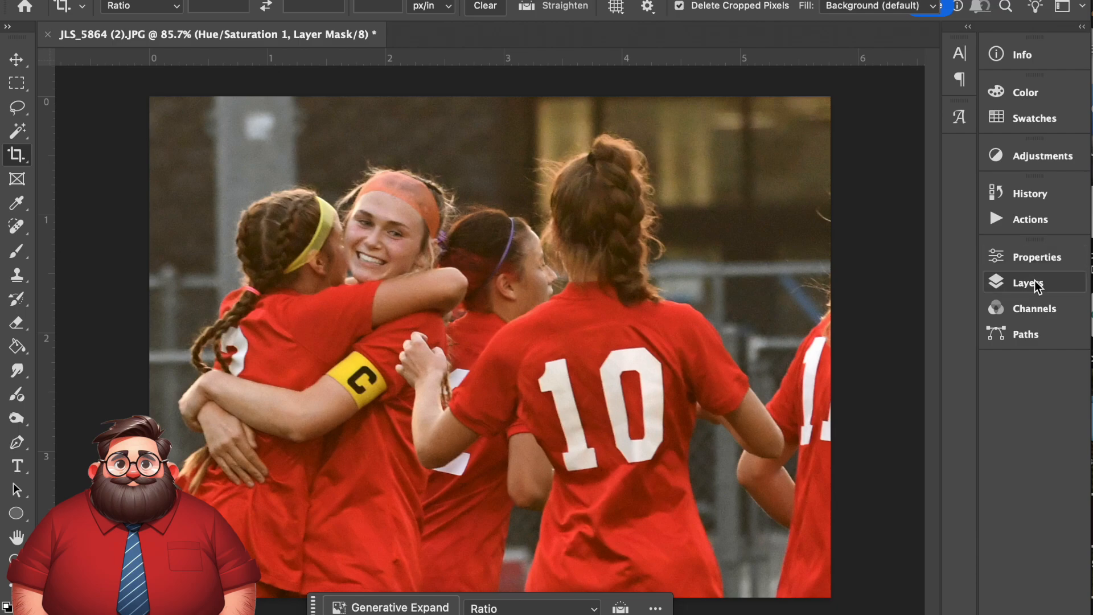
# - Select the Background layer and darken the photo's outer edges with the Burn tool, using a 460 brush, Midtones range and 5% exposure
pyautogui.click(1035, 286)
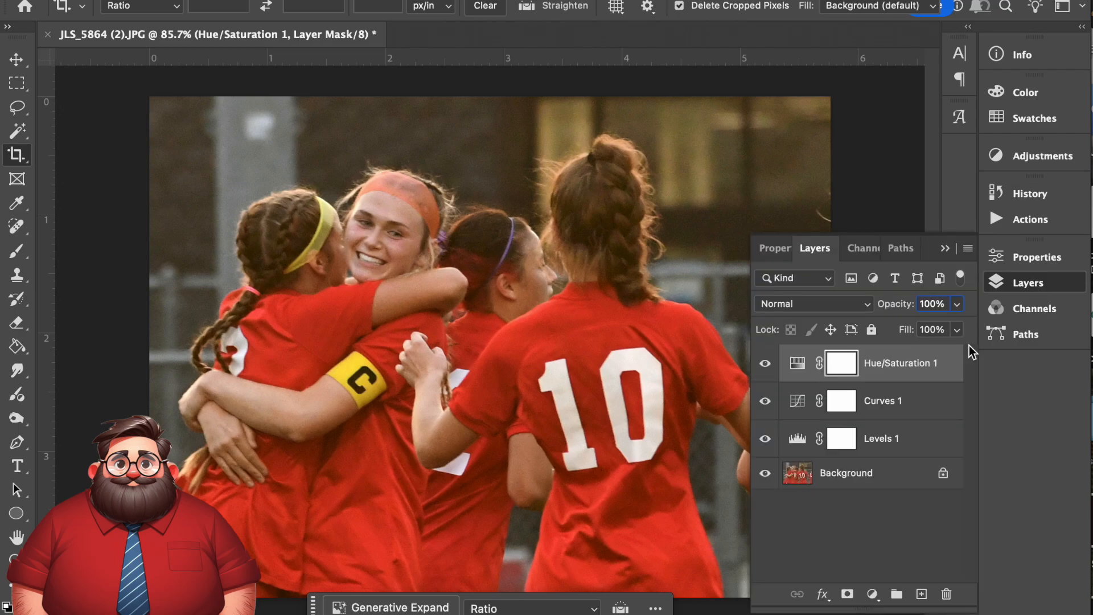
pyautogui.click(859, 477)
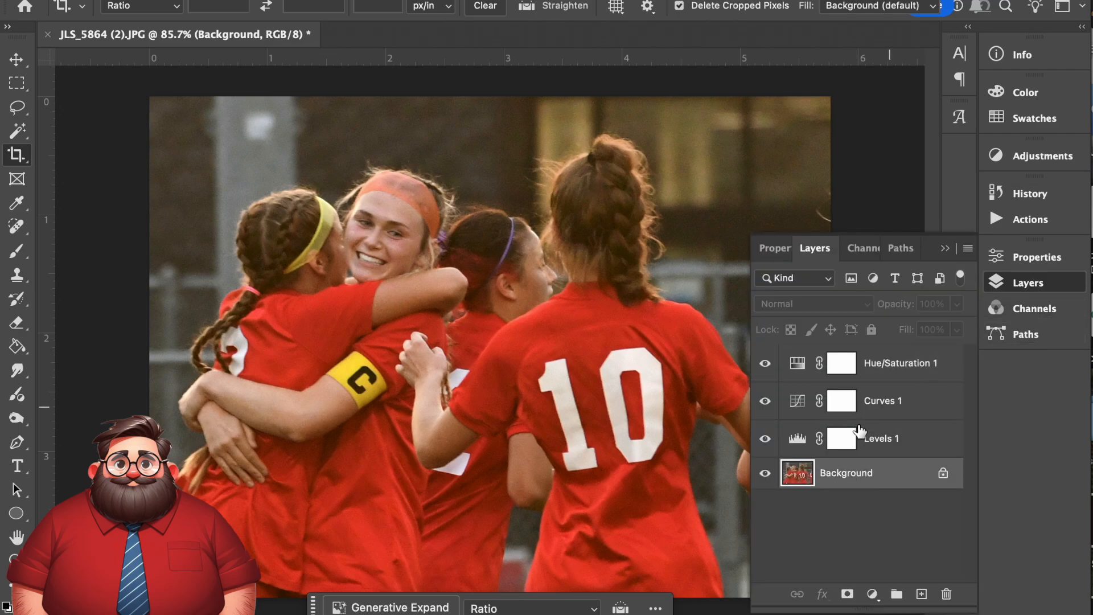
pyautogui.click(1028, 283)
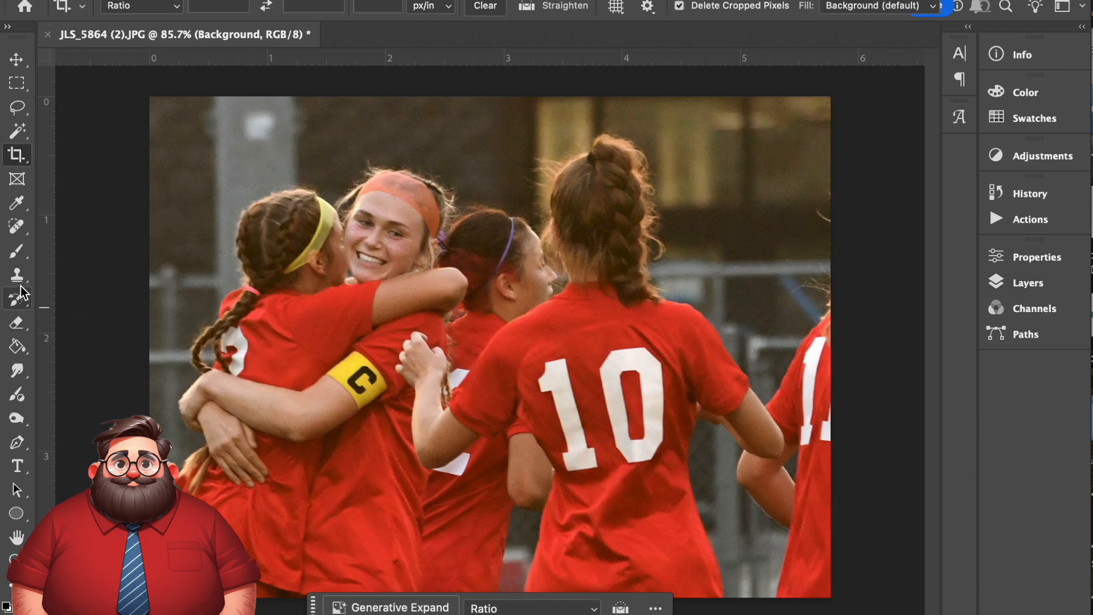
pyautogui.click(17, 420)
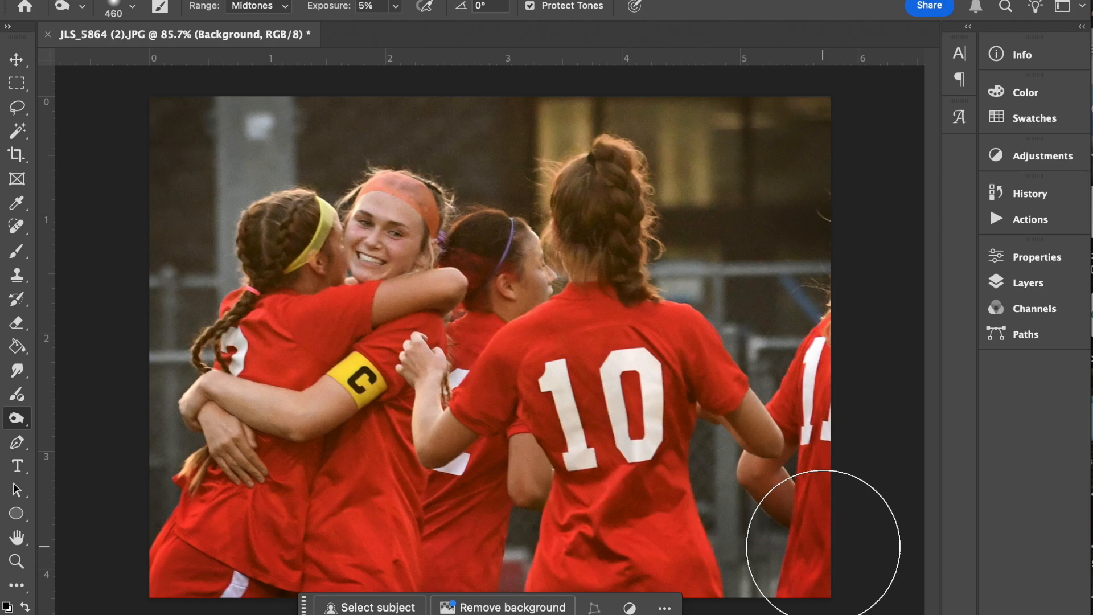
# - Compare the edit history's pre-burn, opened and cropped states of the photo, ending on the last Burn Tool state
pyautogui.click(1039, 196)
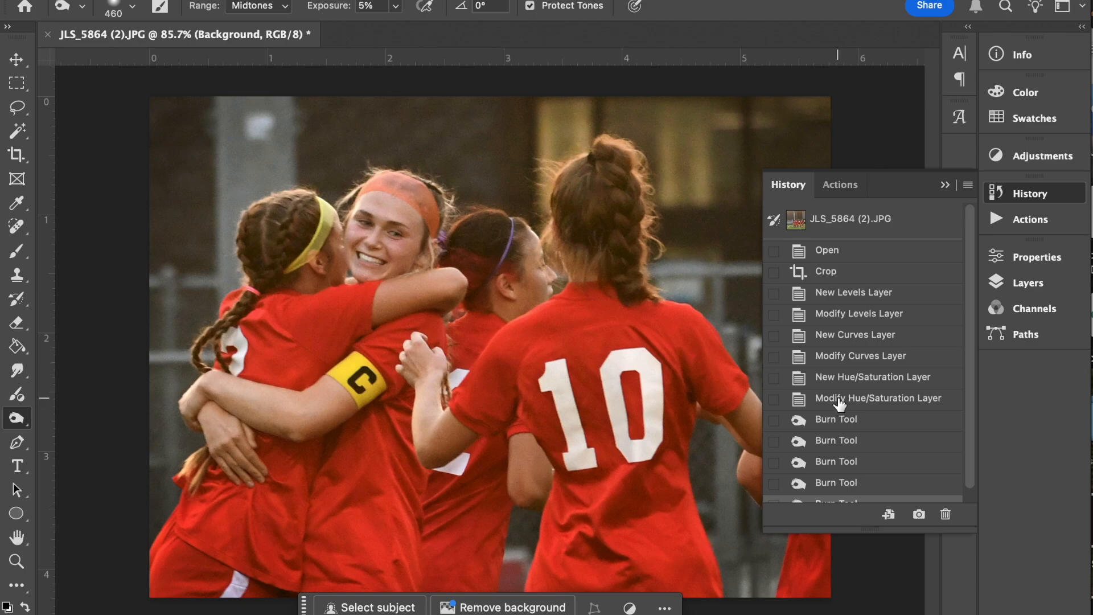
pyautogui.scroll(-1, 840, 402)
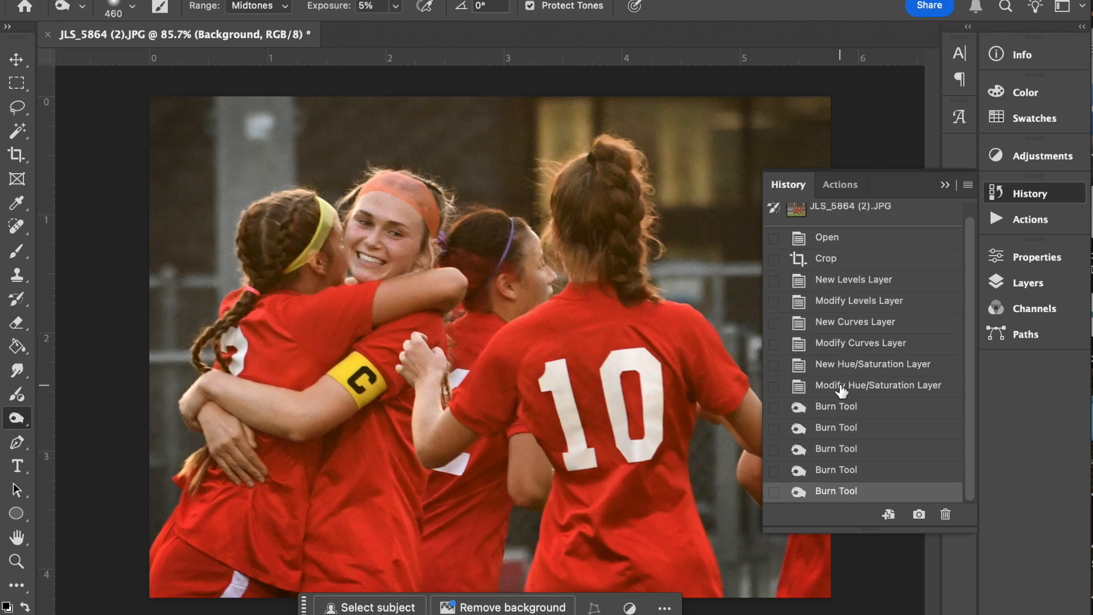
pyautogui.click(1050, 195)
pyautogui.click(1050, 195)
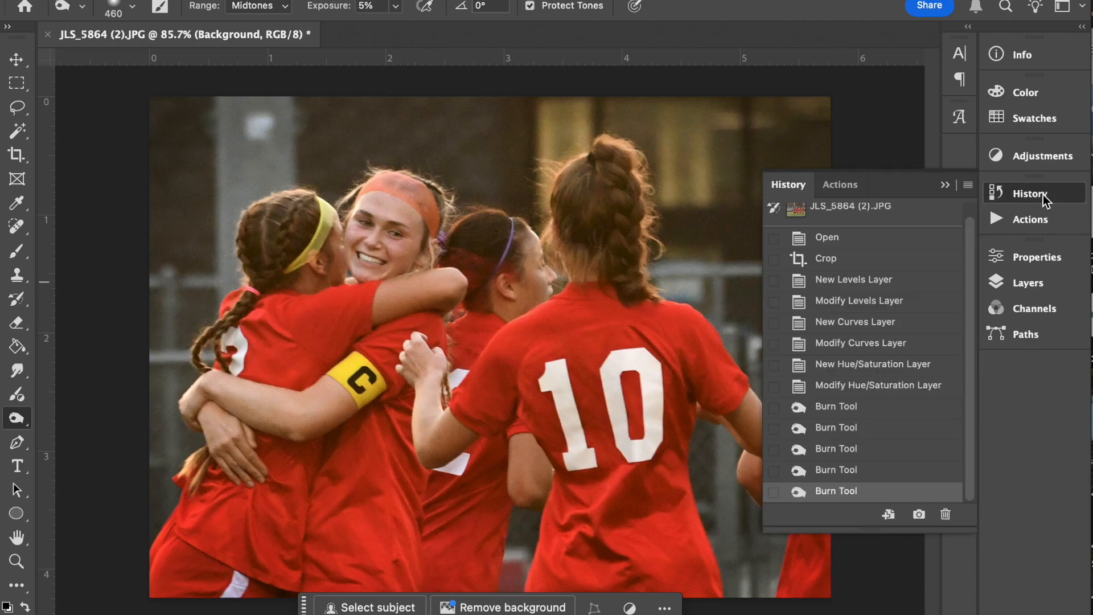
pyautogui.click(831, 386)
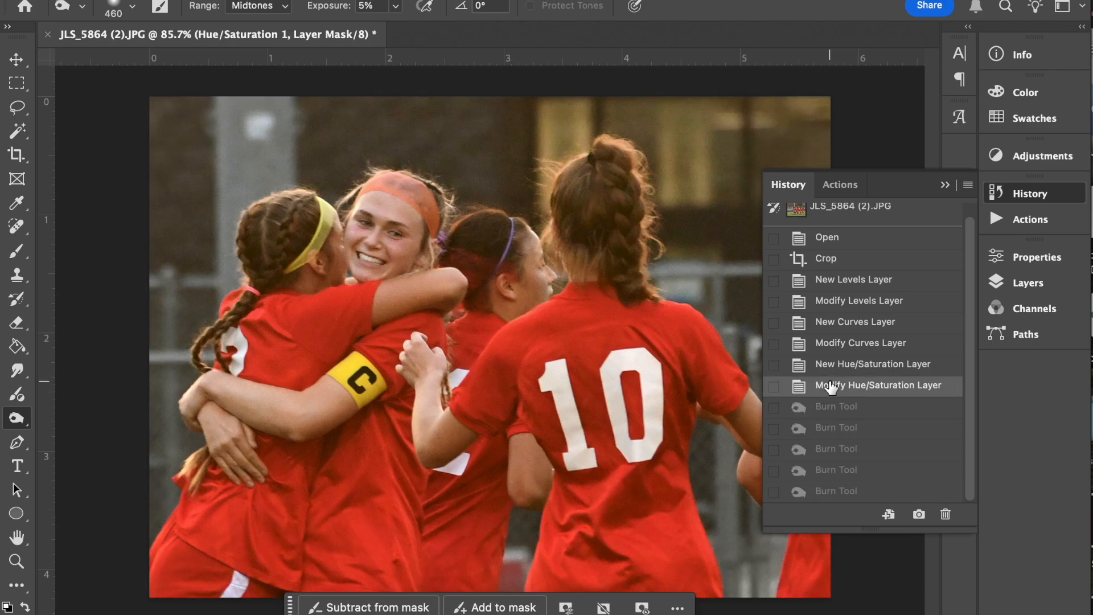
pyautogui.click(841, 262)
pyautogui.click(846, 239)
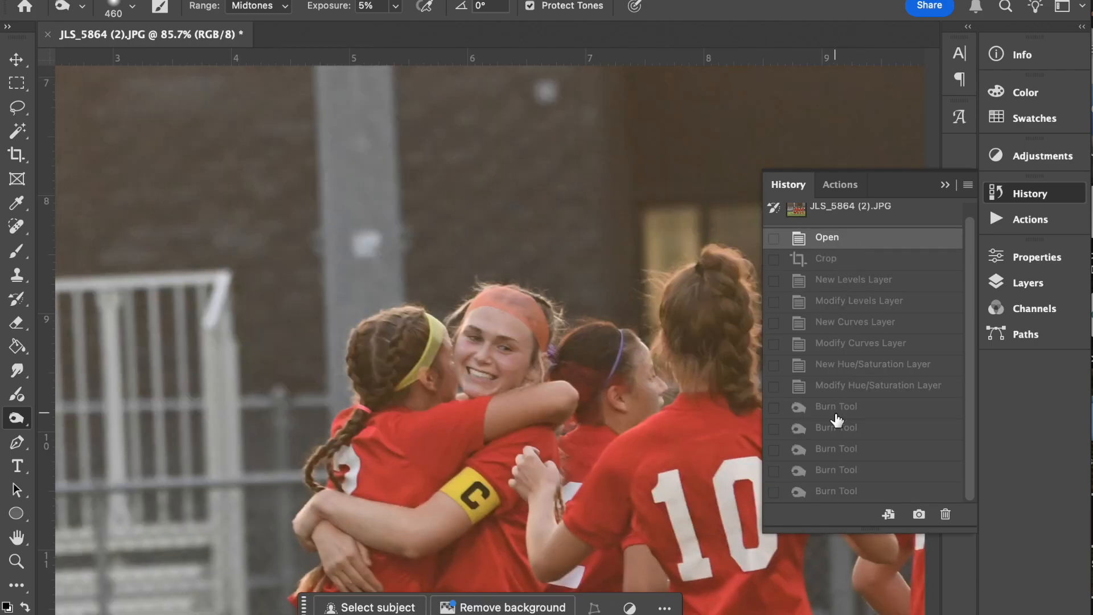
pyautogui.click(848, 259)
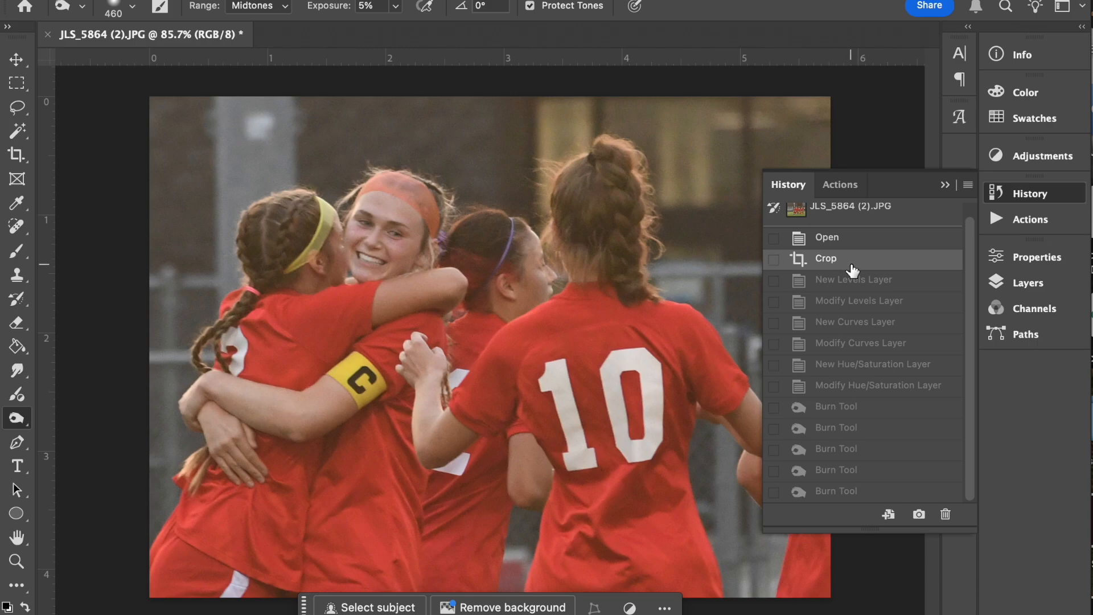
pyautogui.click(836, 493)
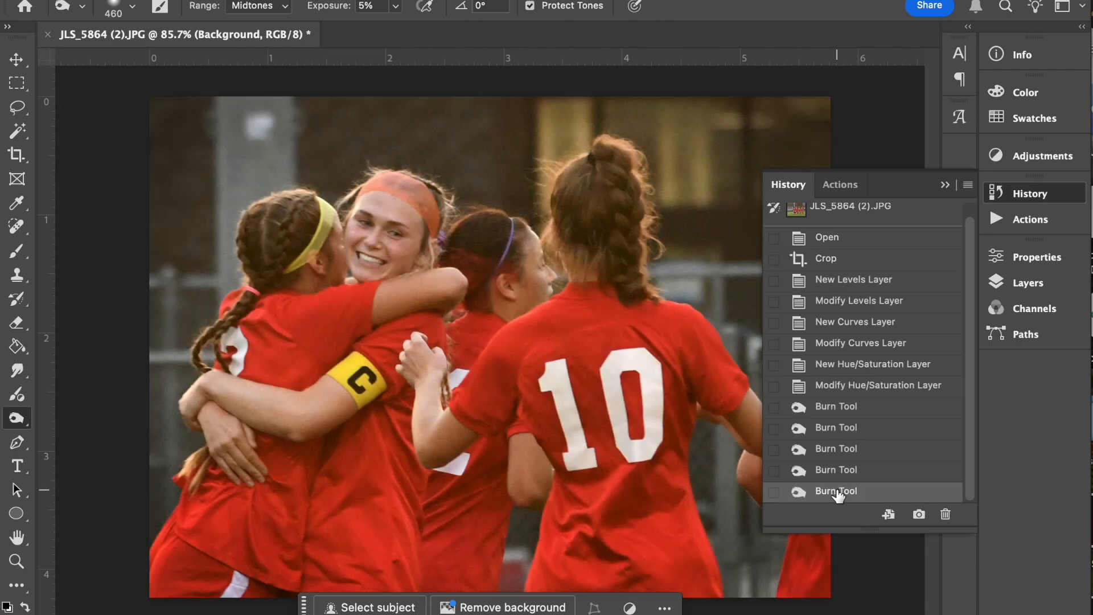
# - Compare the photo before and after burning by alternating between the Modify Hue/Saturation Layer state and the last Burn Tool state
pyautogui.click(836, 387)
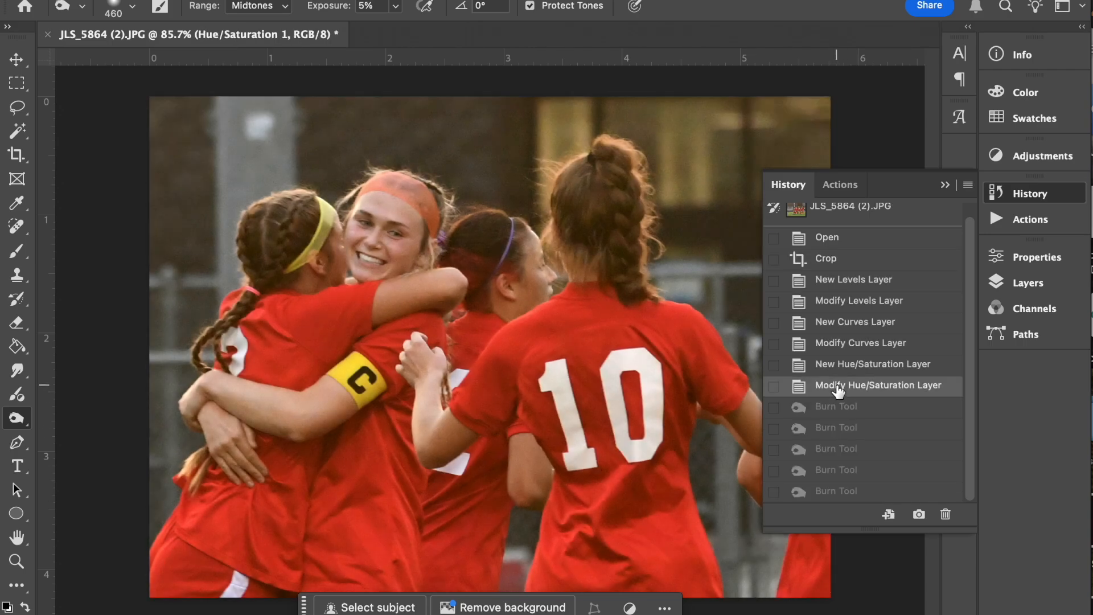
pyautogui.click(836, 492)
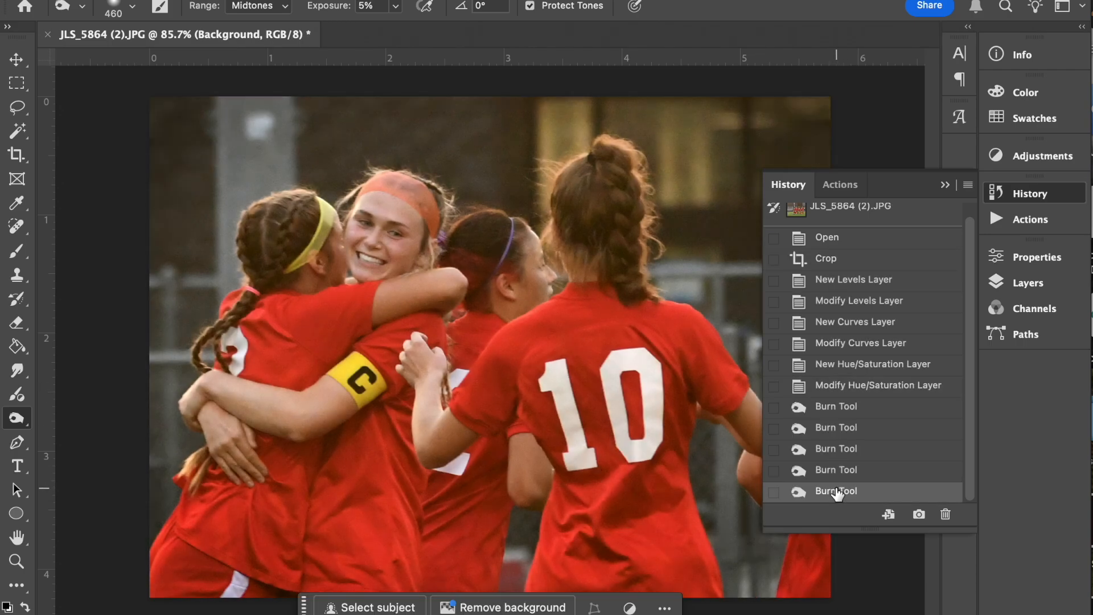
pyautogui.click(840, 387)
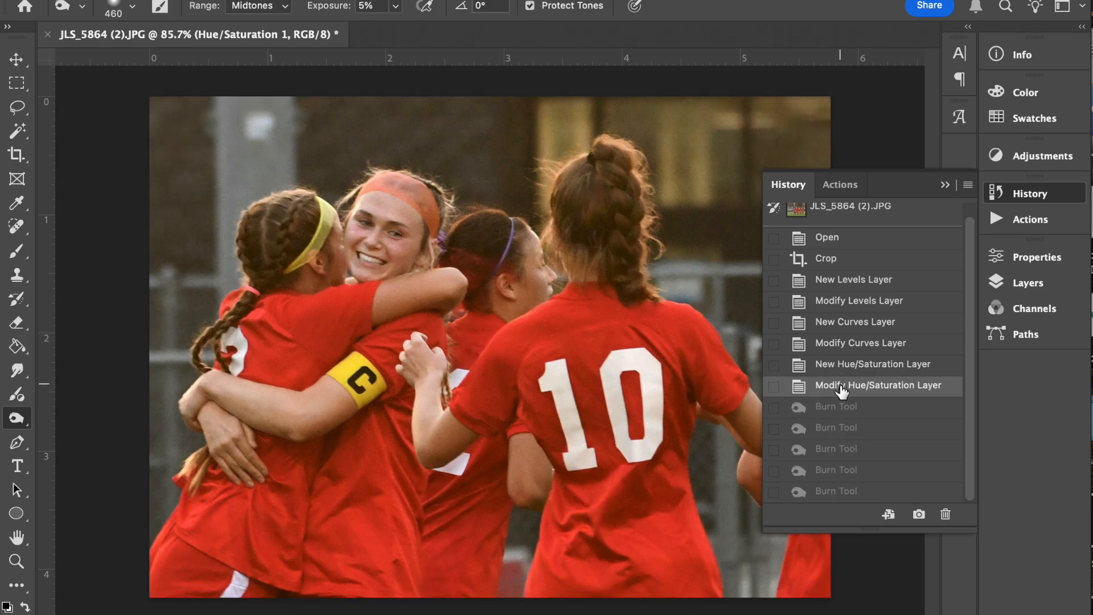
pyautogui.click(841, 491)
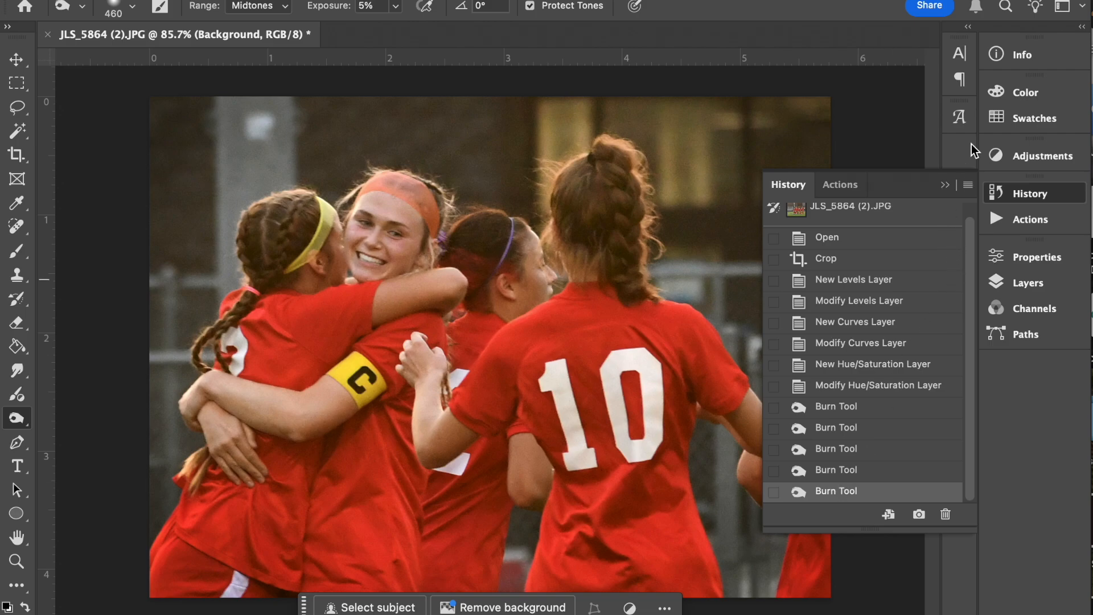
pyautogui.click(945, 185)
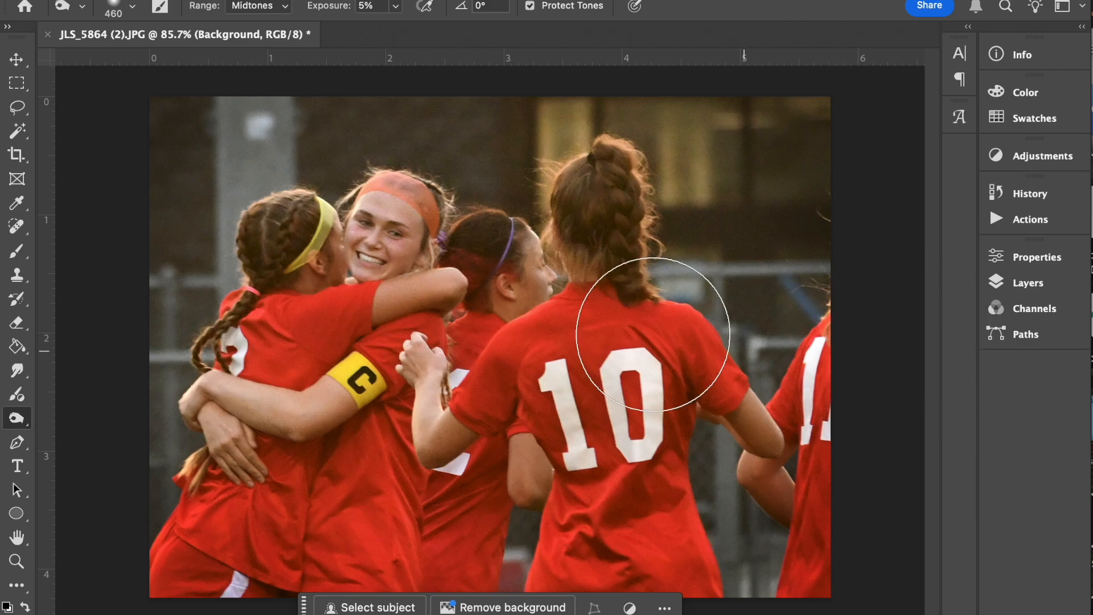
# - Export the photo as a JPG at quality 6 and 100% scale, saving it as "Editing Basics.jpg" in Downloads
pyautogui.click(128, 0)
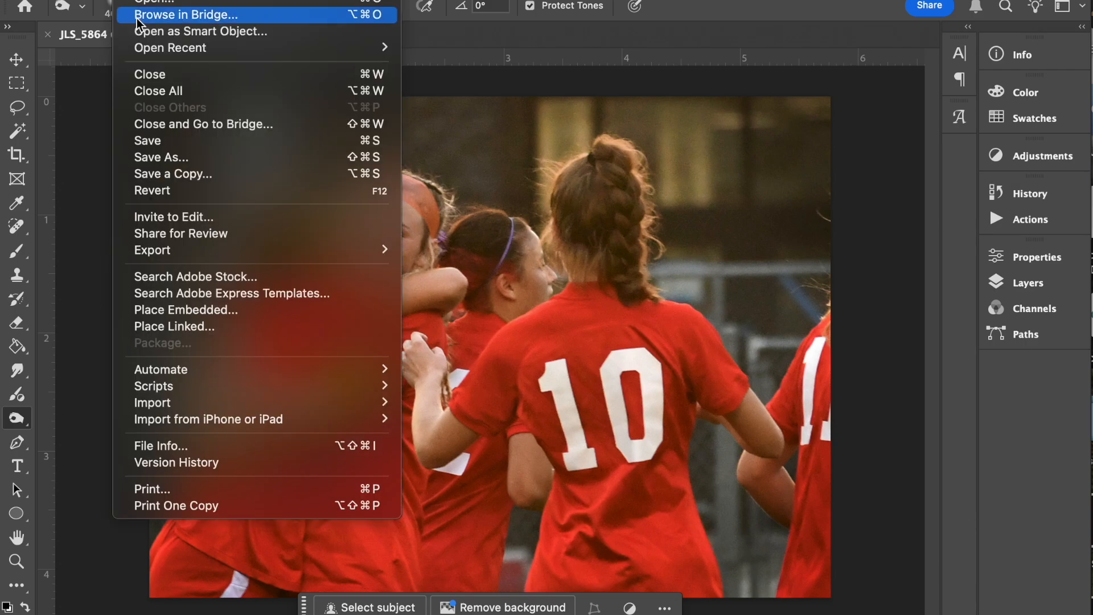
pyautogui.moveTo(208, 251)
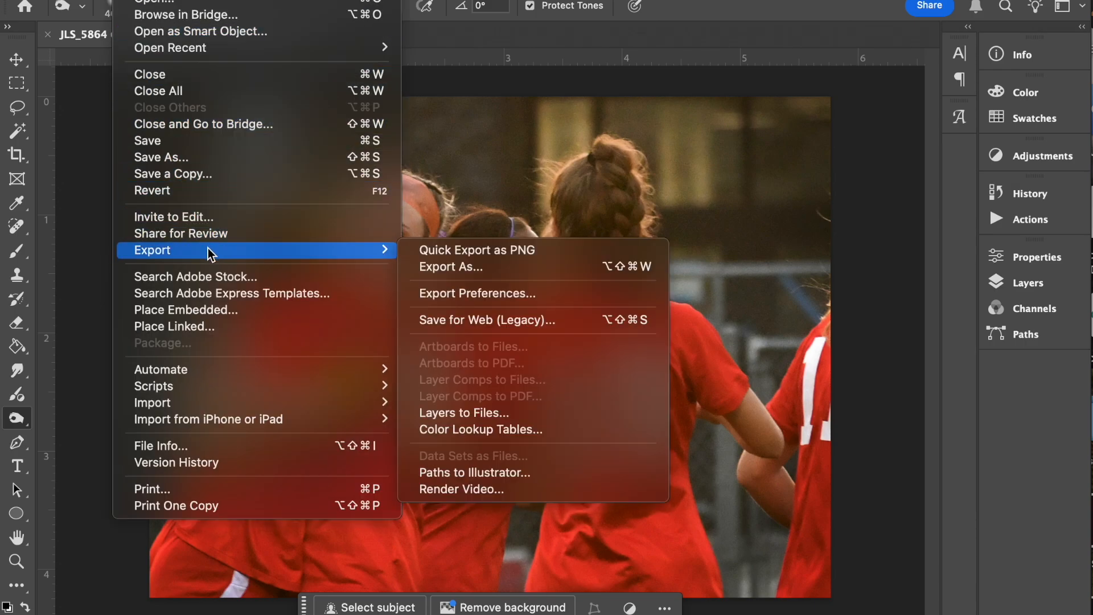
pyautogui.click(460, 268)
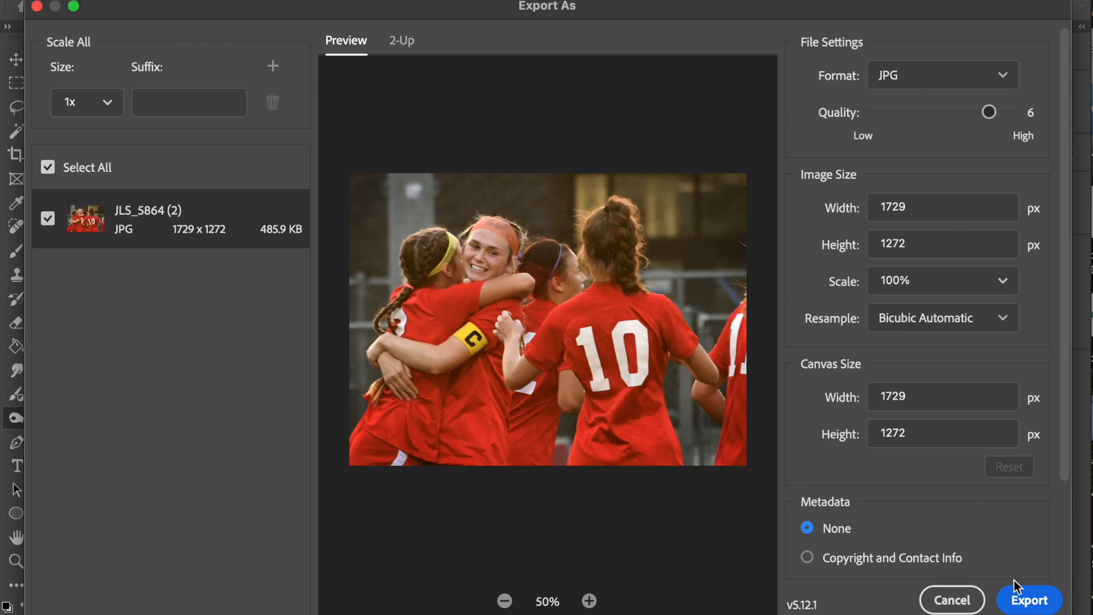
pyautogui.click(1027, 600)
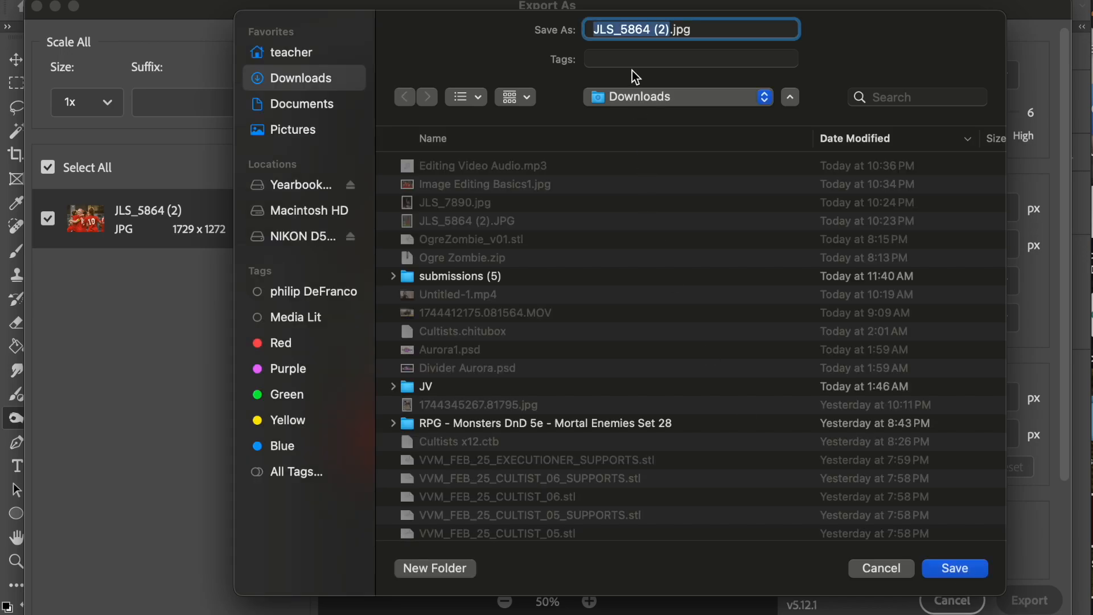
pyautogui.write('Editing Basics')
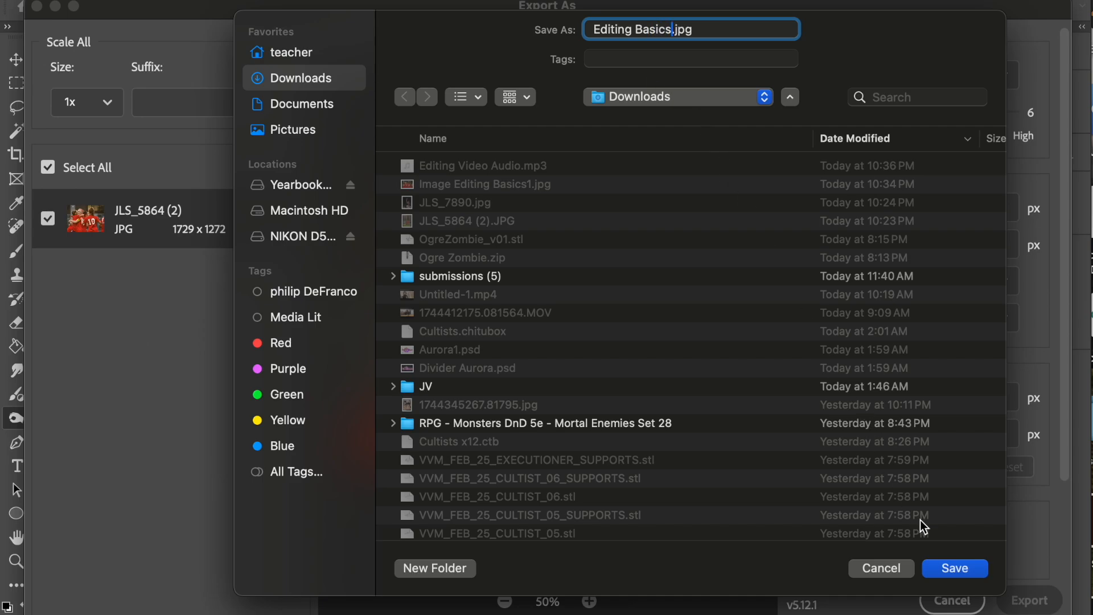
pyautogui.click(948, 567)
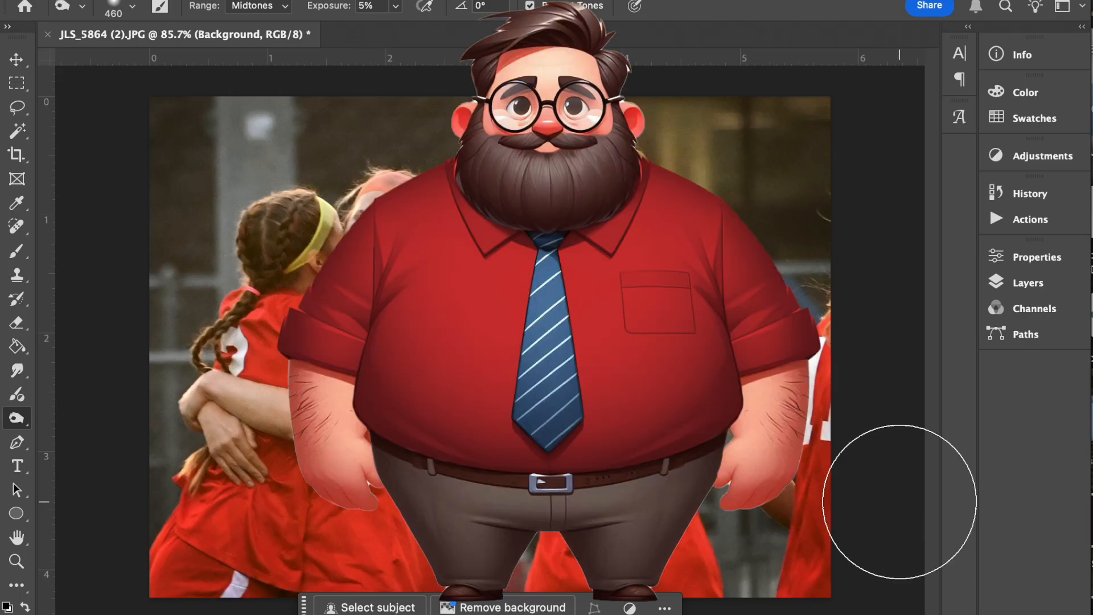